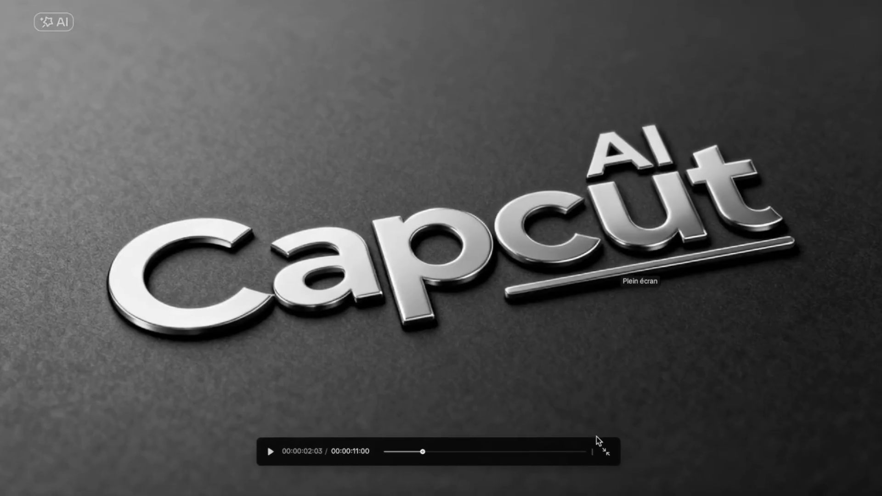
Step: Exit the full-screen video preview and open the AI image generator
left_click(603, 447)
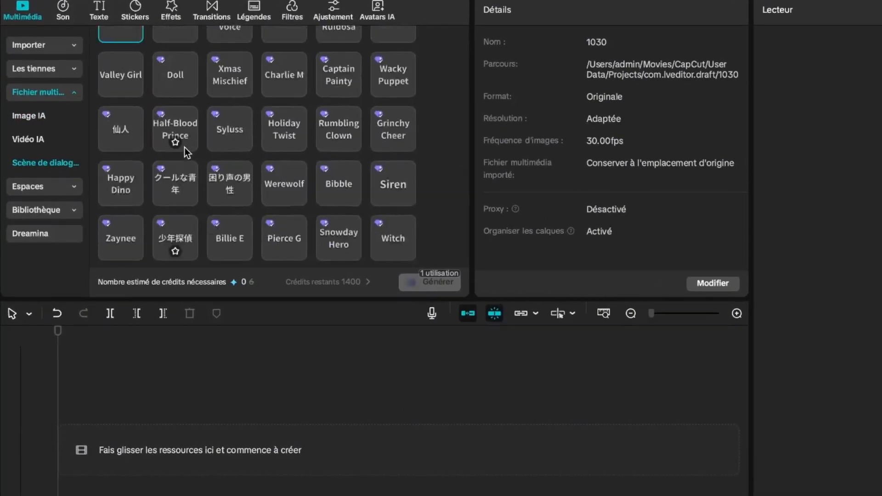
scroll(184, 148, "up", 5)
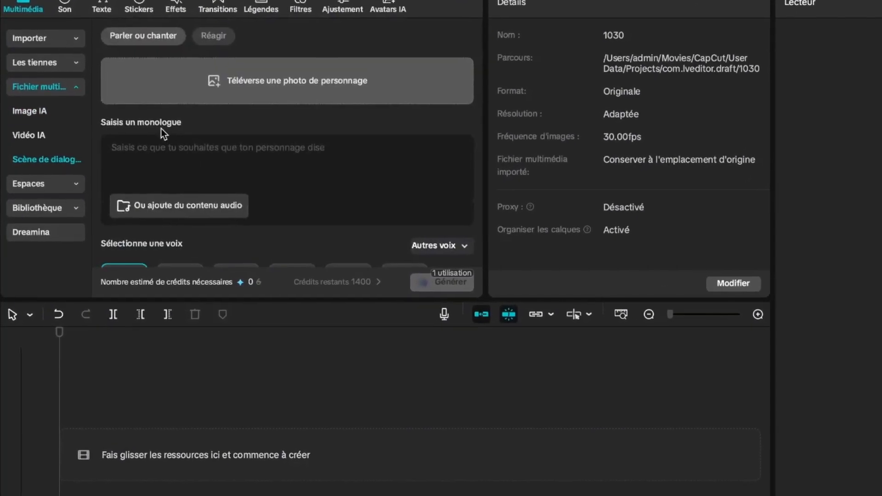
left_click(27, 115)
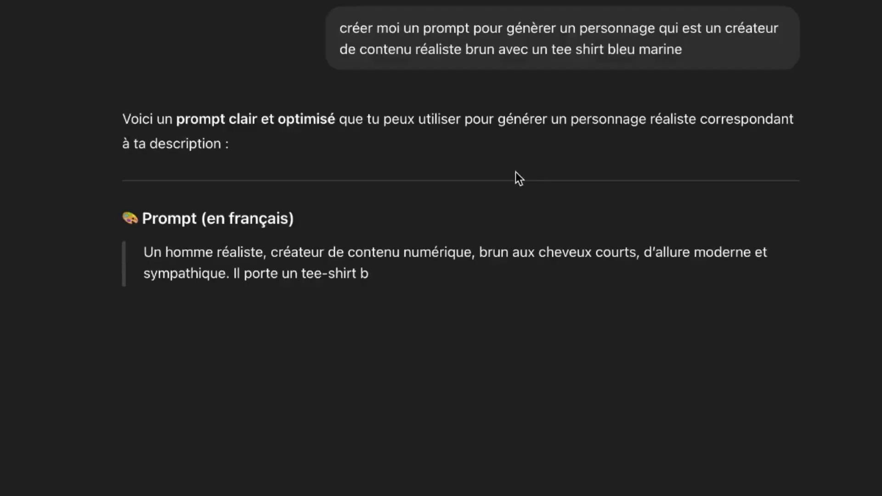
Step: Copy the French prompt describing the realistic content creator from the ChatGPT reply
scroll(508, 270, "down", 1)
left_click_drag(758, 261, 121, 186)
key("super+c")
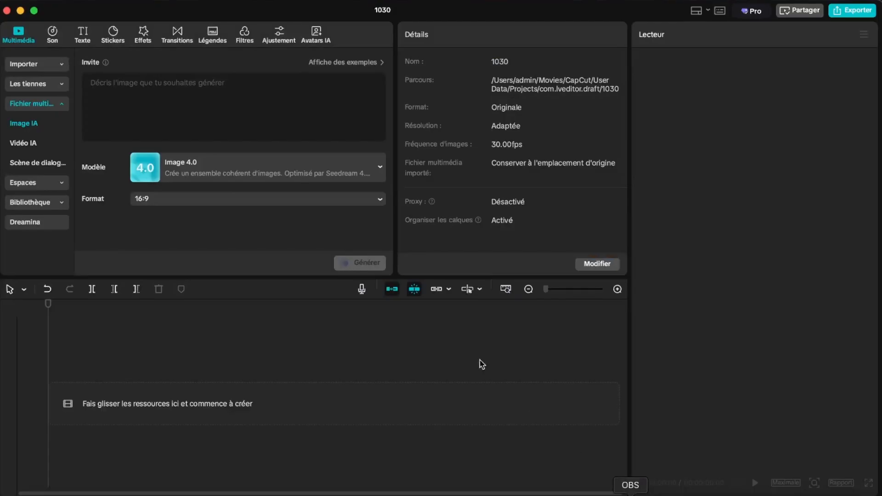
Step: Generate a 16:9 AI image of the content creator from the copied French prompt with the Image 2.0 Pro model
left_click(187, 175)
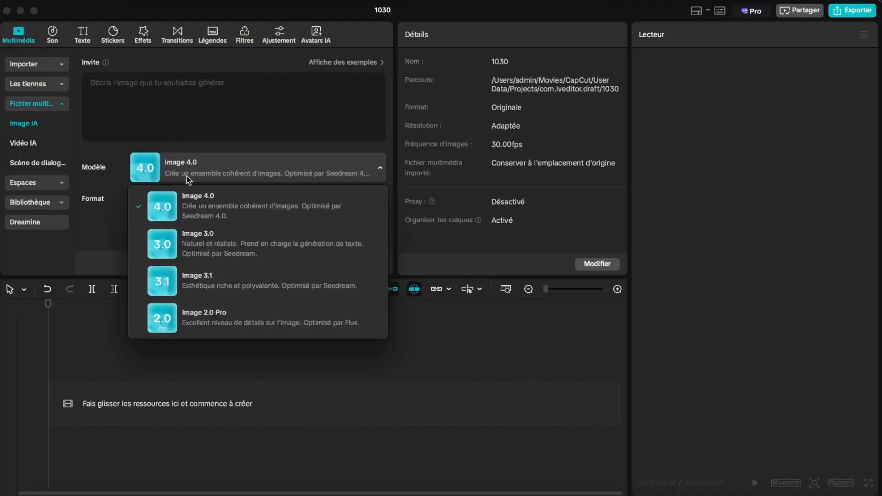
left_click(203, 314)
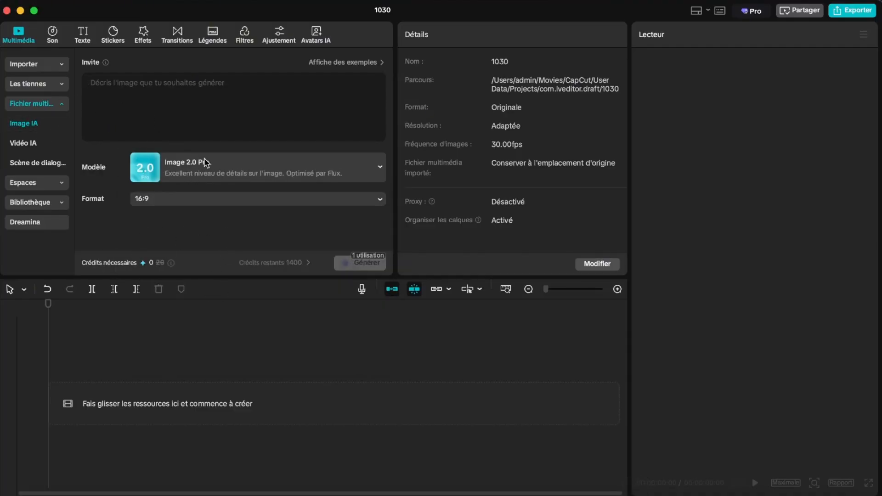
key("super+v")
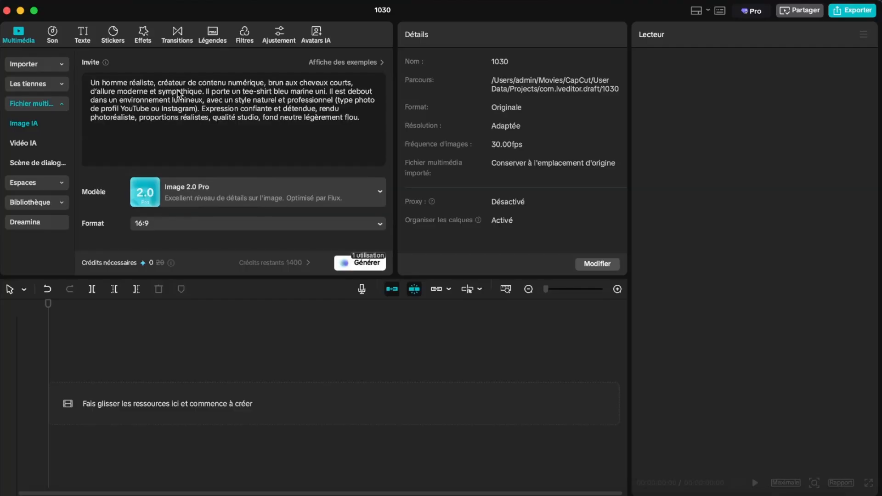
left_click(184, 223)
left_click(186, 237)
left_click(363, 264)
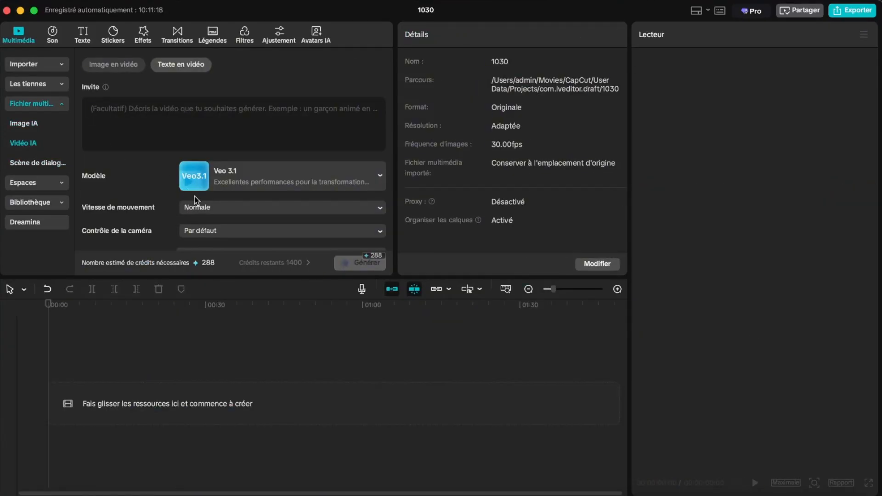
left_click(248, 186)
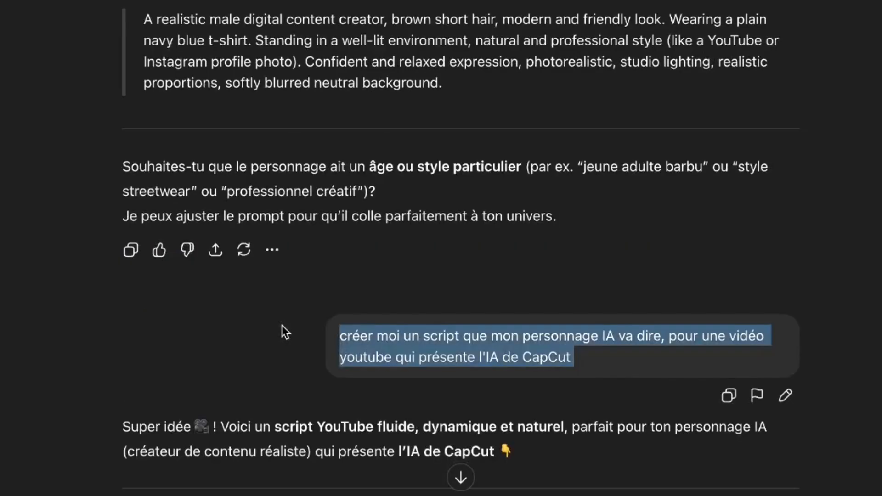
scroll(426, 329, "down", 3)
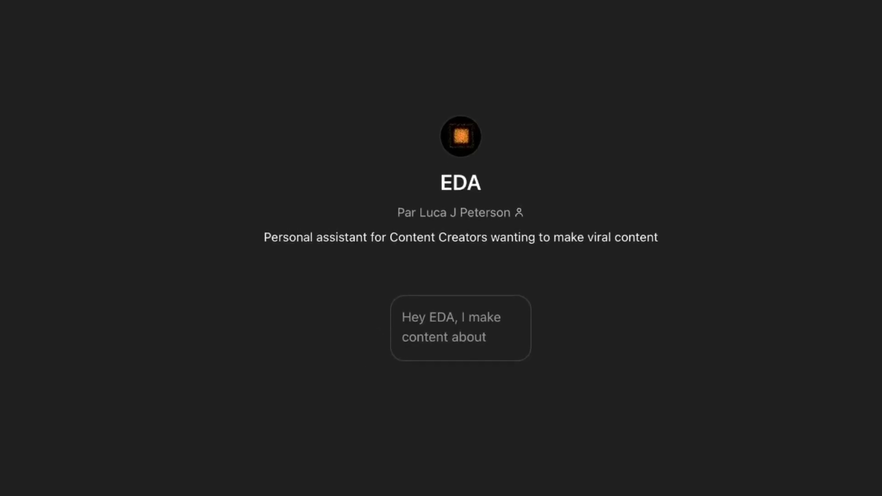
Step: Ask the EDA assistant in ChatGPT for a script the AI character says in a YouTube video presenting CapCut's AI, and answer its follow-up questions
type("créer moi un script que mon personnage IA va dire, pour une vidéo youtube qui présente l'IA de CapCut")
key("Return")
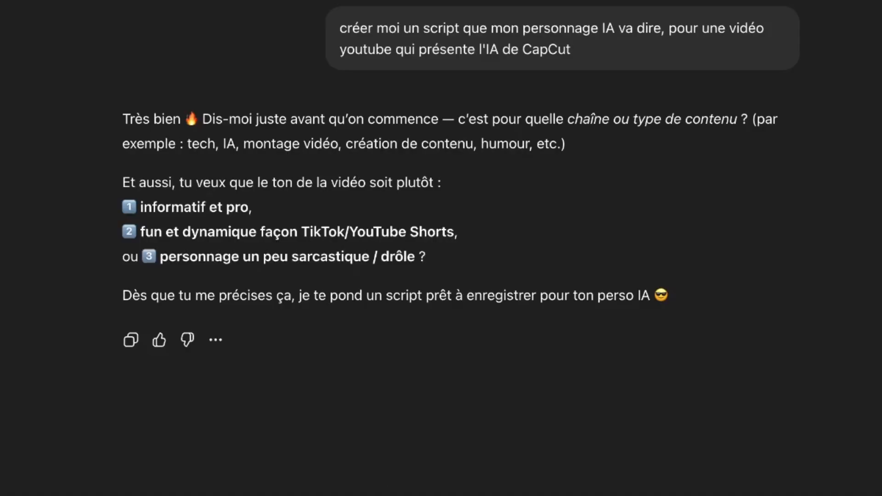
key("Return")
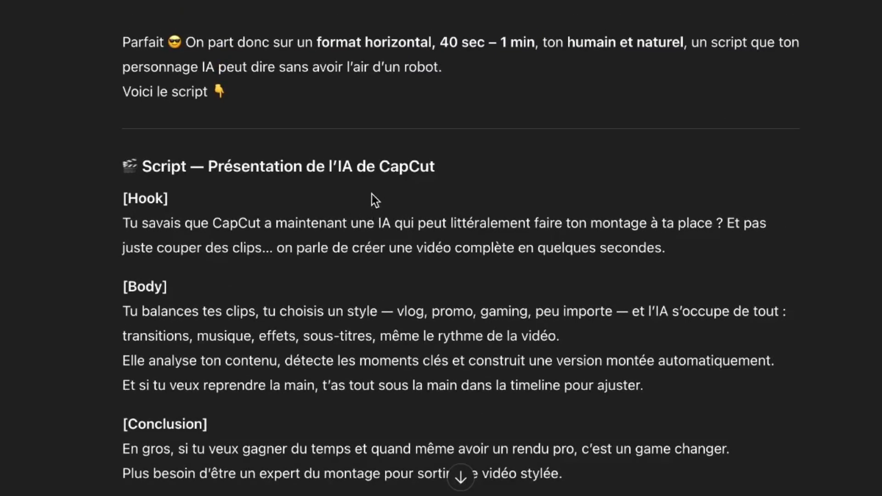
Step: Copy the script's [Hook] paragraph from ChatGPT into the monologue of CapCut's AI dialogue scene
left_click_drag(666, 248, 95, 221)
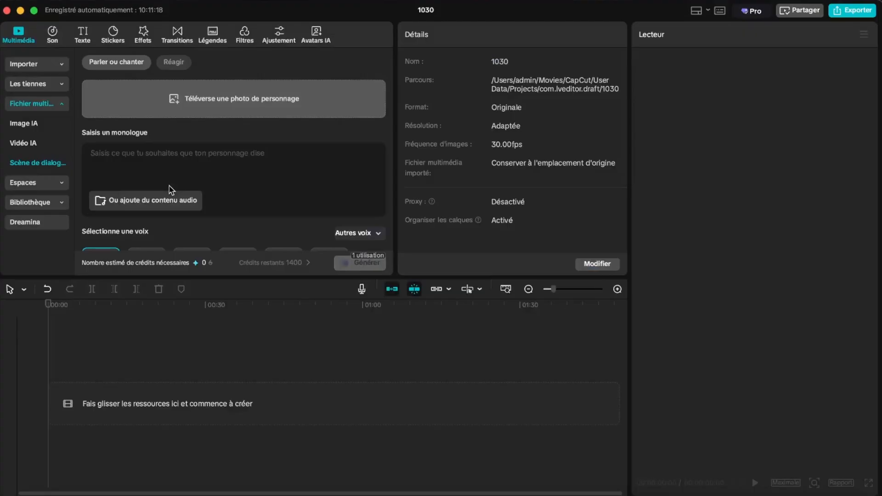
type("Tu savais que CapCut a maintenant une IA qui peut littéralement faire ton montage à ta place ? Et pas juste couper des clips… on parle de créer une vidéo complète en quelques secondes.")
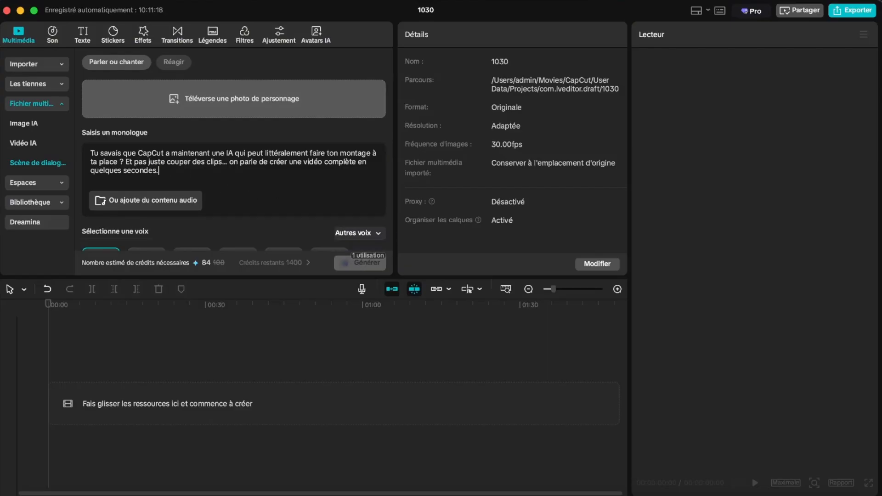
type("Tu balances tes")
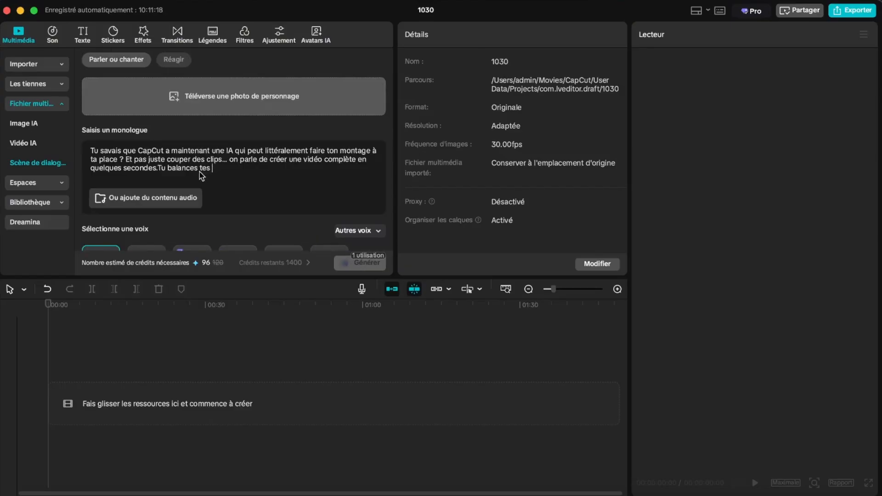
key("BackSpace")
key("BackSpace")
key("BackSpace")
key("BackSpace")
key("BackSpace")
key("BackSpace")
key("BackSpace")
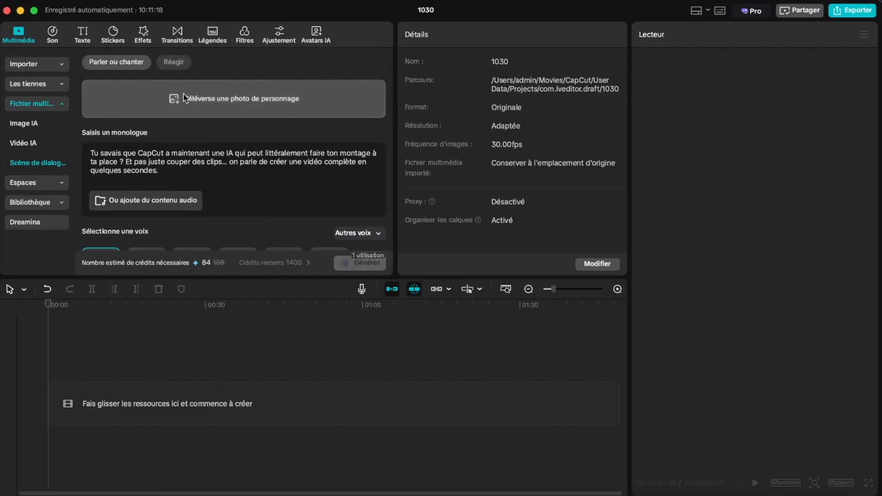
Step: Upload the generated JPEG of the realistic content creator as the dialogue scene's character photo
left_click(184, 98)
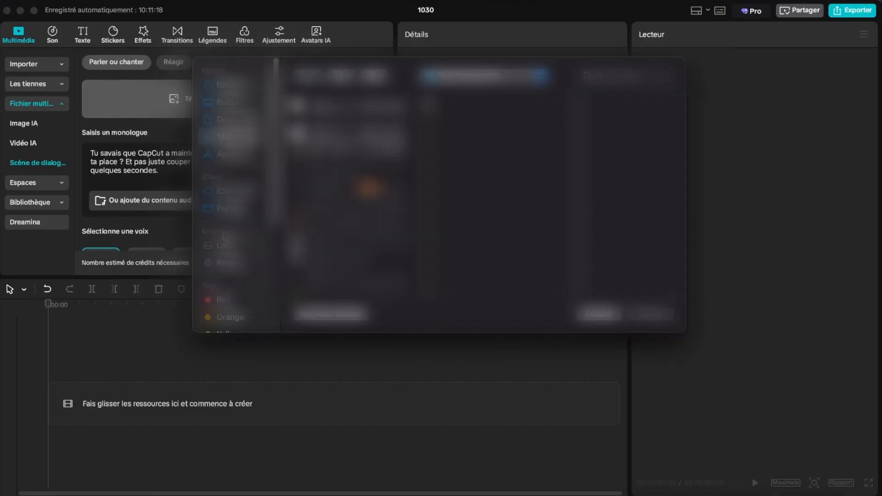
left_click(223, 246)
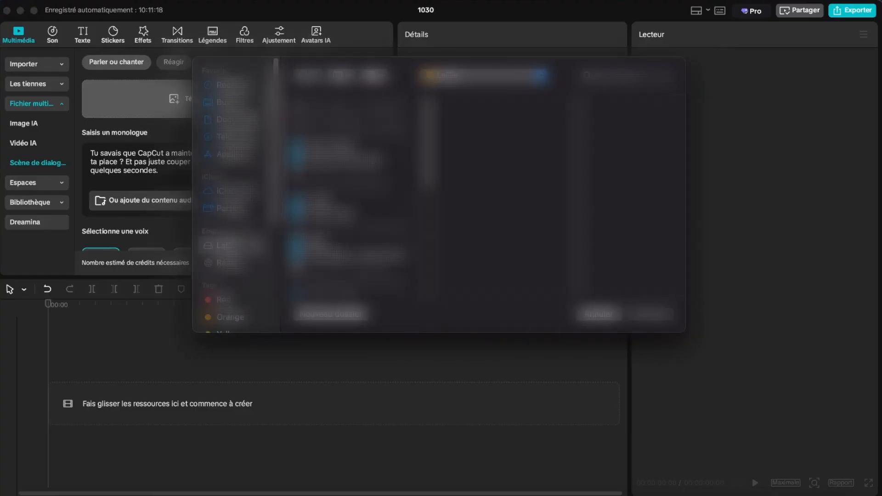
scroll(347, 207, "down", 5)
scroll(347, 205, "up", 5)
left_click(347, 202)
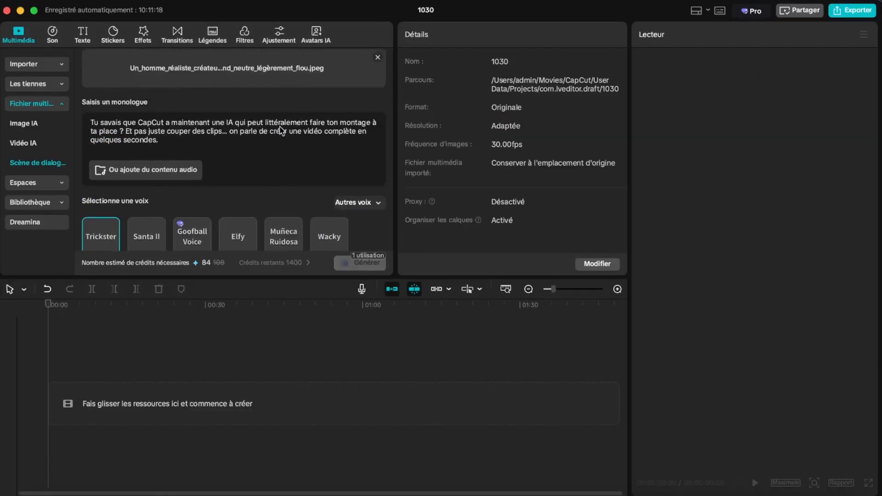
Step: Try the Santa II voice for the character's monologue and listen to it
scroll(277, 132, "up", 2)
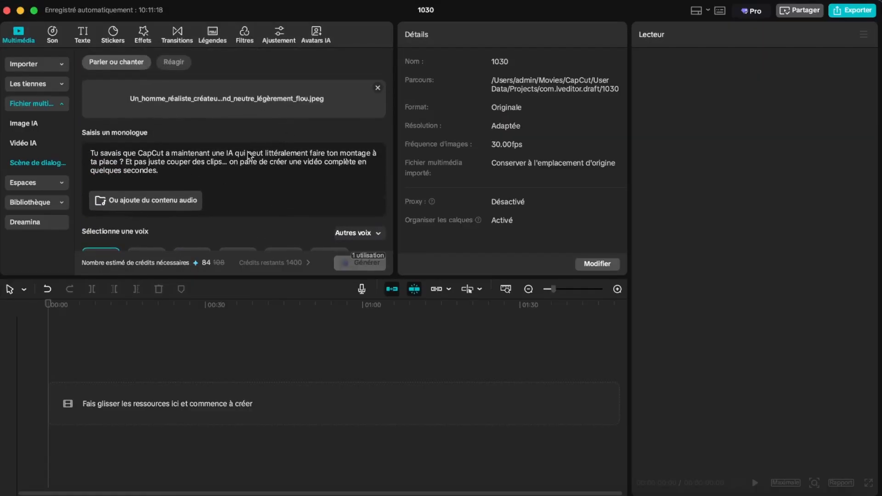
scroll(246, 161, "down", 5)
scroll(243, 160, "up", 5)
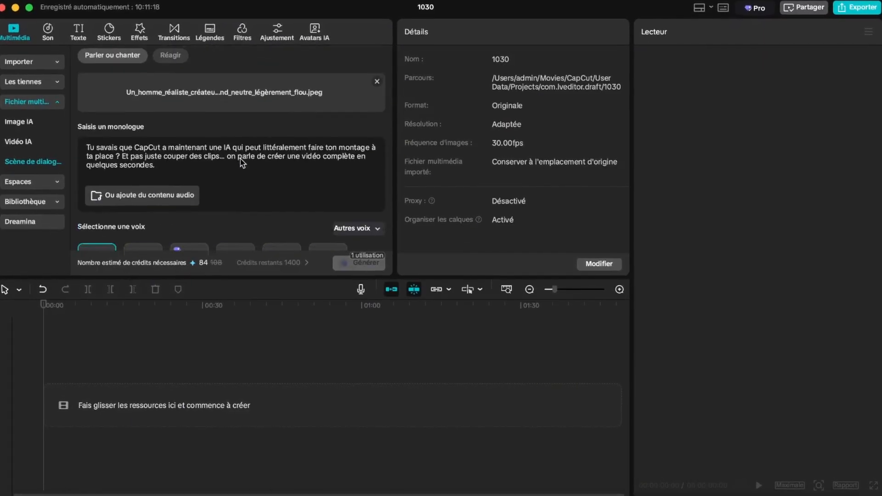
scroll(238, 165, "down", 2)
left_click(143, 224)
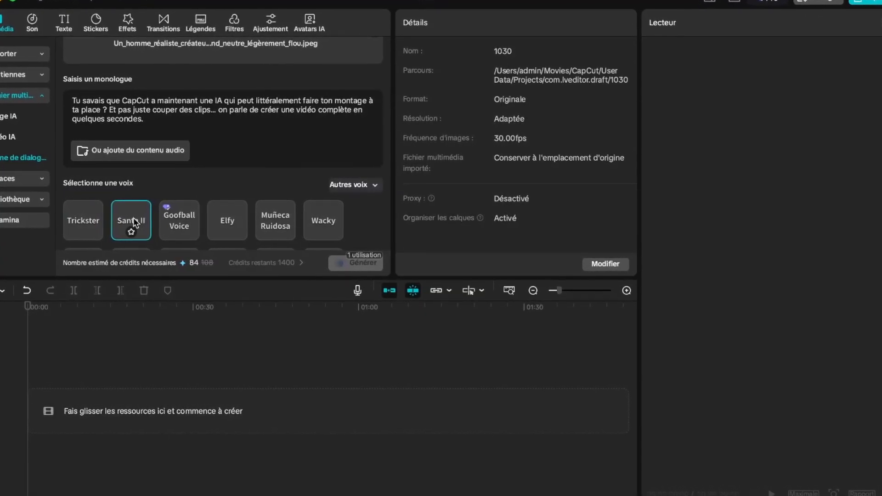
key("XF86AudioRaiseVolume")
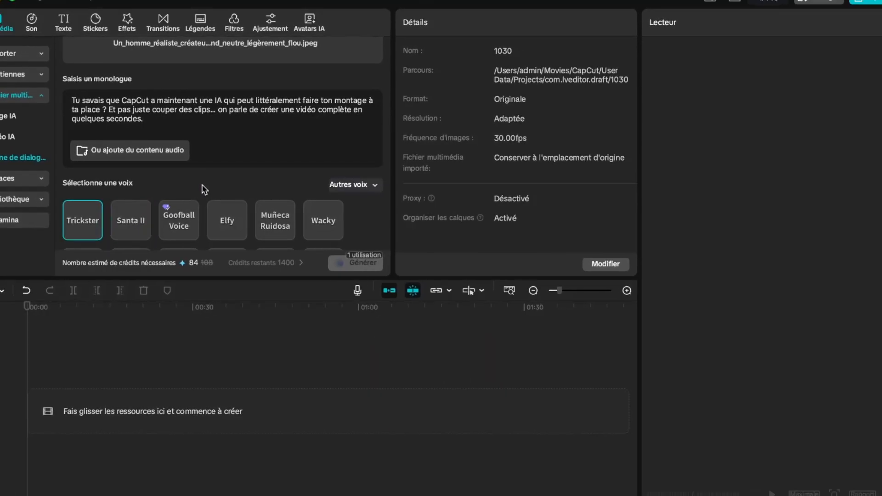
Step: Browse the voices offered for the character, including those in the Homme category of the additional voices
scroll(204, 190, "down", 10)
scroll(204, 190, "up", 10)
scroll(125, 218, "down", 3)
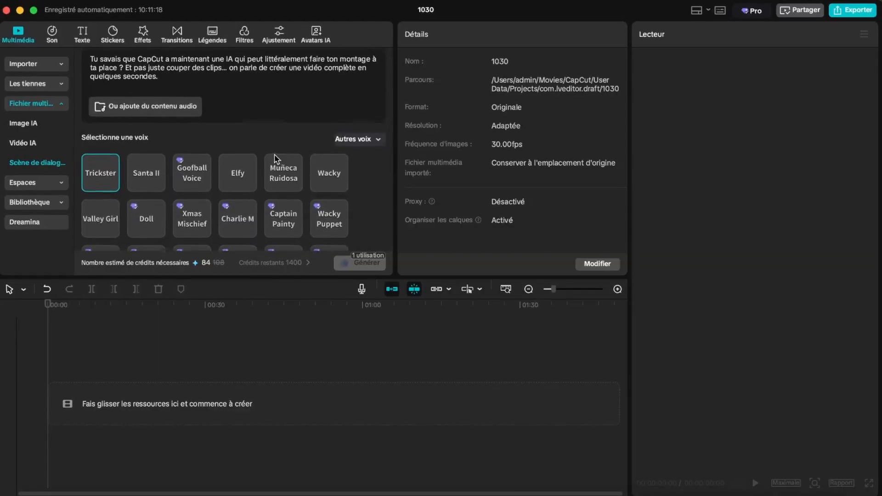
left_click(358, 136)
scroll(261, 339, "down", 3)
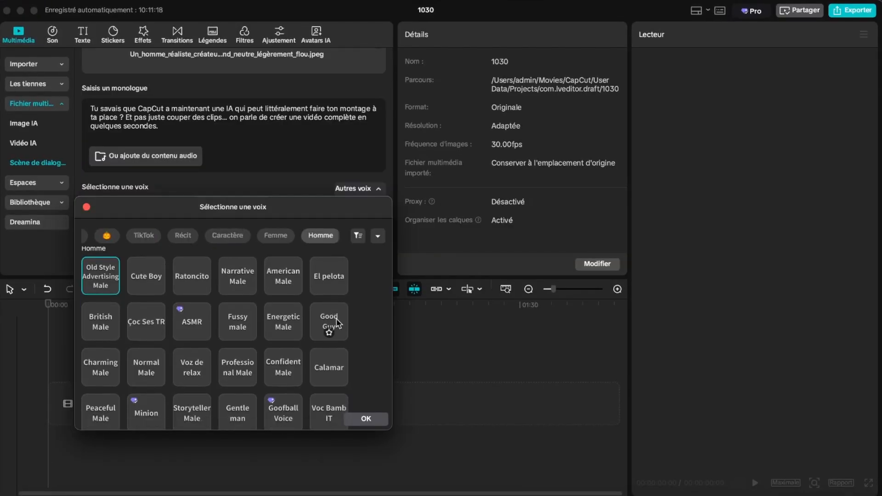
scroll(261, 339, "down", 4)
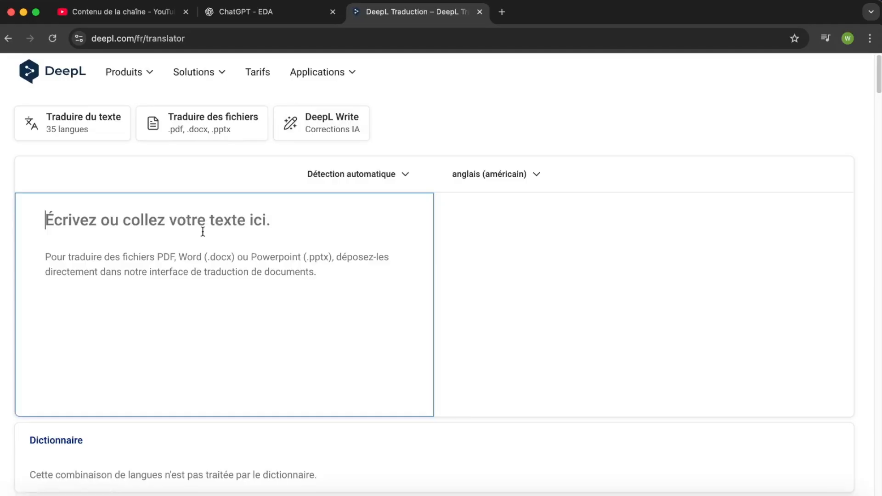
Step: Translate the full French script into American English in DeepL and replace the monologue in CapCut with the translation
type("Tu savais que CapCut a maintenant une IA qui peut littéralement faire ton montage à ta place ? Et pas juste couper des clips… on parle de créer une vidéo complète en quelques secondes.Tu balances tes clips, tu choisis un style — vlog, promo, gaming, peu importe — et l’IA s’occupe de tout : transitions, musique, effets, sous-titres, même le rythme de la vidéo.Elle analyse ton contenu, détecte les moments clés et construit une version montée automatiquement.Et si tu veux reprendre la main, t’as tout sous la main dans la timeline pour ajuster.En gros, si tu veux gagner du temps et quand même avoir un rendu pro, c’est un game changer.Plus besoin d’être un expert du montage pour sortir une vidéo stylée.")
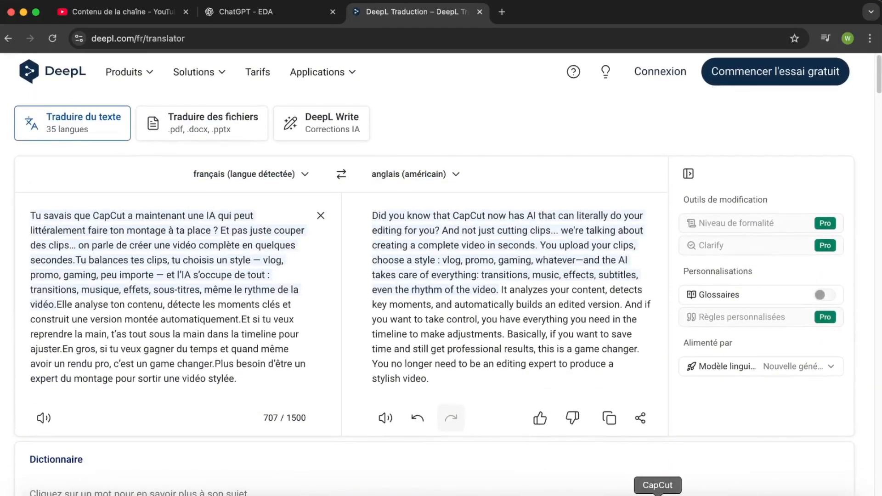
left_click(657, 495)
key("super+a")
type("Did you know that CapCut now has AI that can literally do your editing for you? And not just cutting clips... we're talking about creating a complete video in seconds. You upload your clips, choose a")
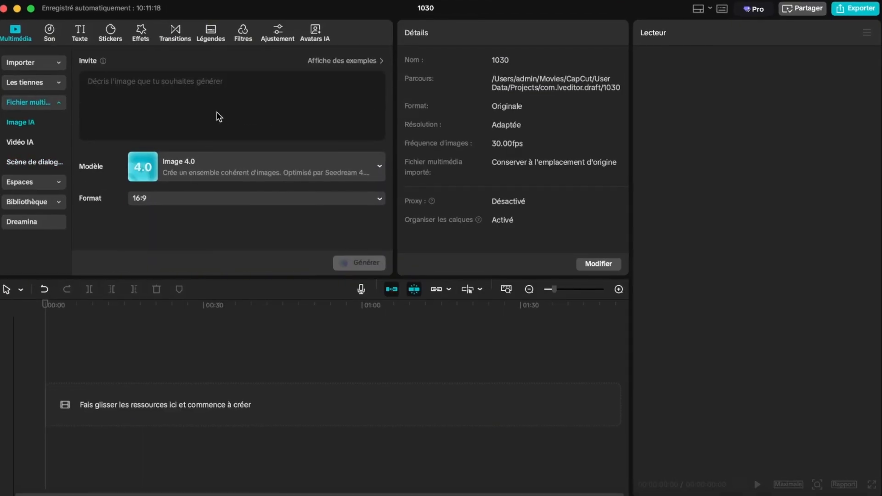
Step: Generate AI images from the French content creator prompt again, using the Image 2.0 Pro model
left_click(214, 106)
type("Un homme réaliste, créateur de contenu numérique, brun aux cheveux courts, d’allure moderne et sympathique. Il porte un tee-shirt bleu marine uni. Il est debout dans un environnement lumineux, avec un style naturel et professionnel (type photo de profil YouTube ou Instagram). Expression confiante et détendue, rendu photoréaliste, proportions réalistes, qualité studio, fond neutre légèrement flou.")
left_click(234, 188)
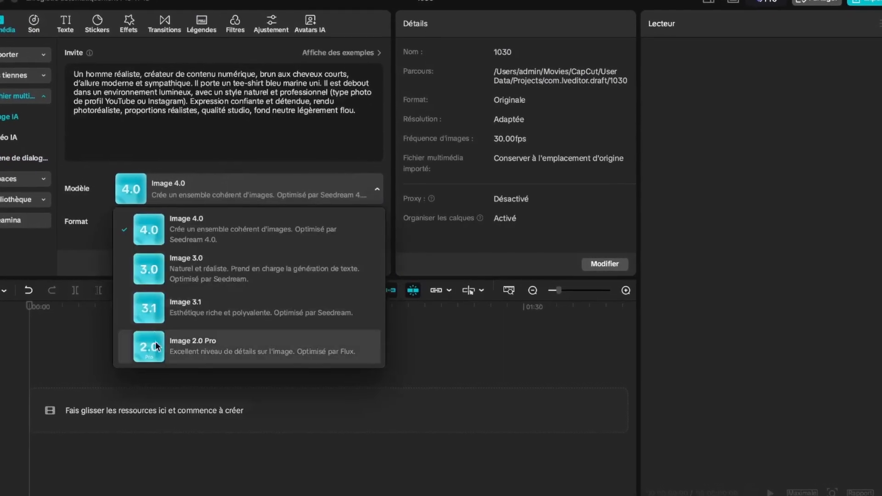
left_click(186, 350)
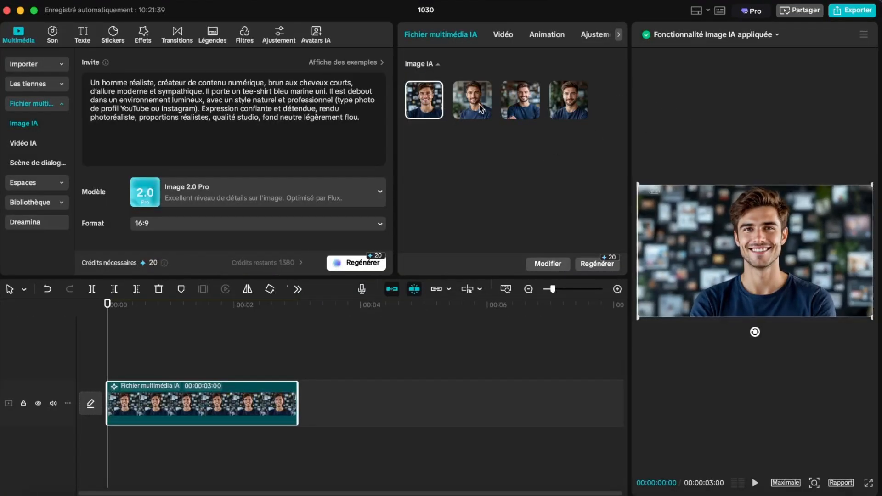
Step: Select the fourth generated portrait and use it as the source image for image-to-video generation
left_click(428, 71)
left_click(568, 105)
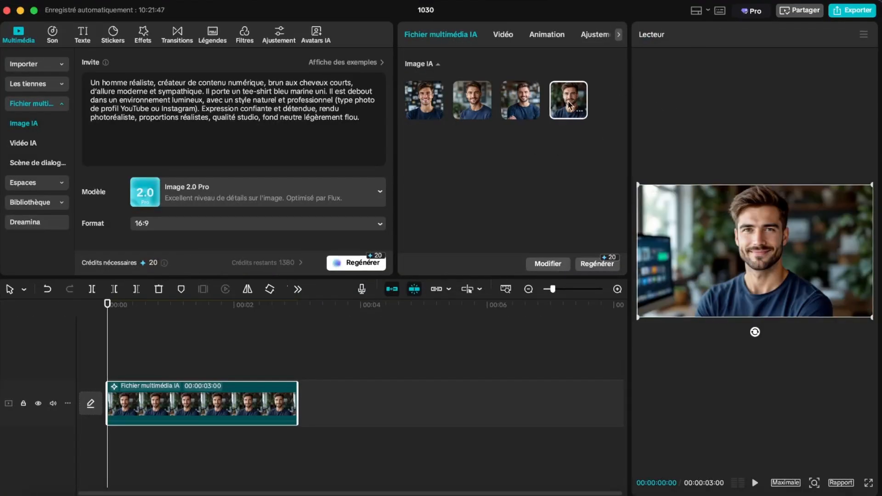
left_click(582, 112)
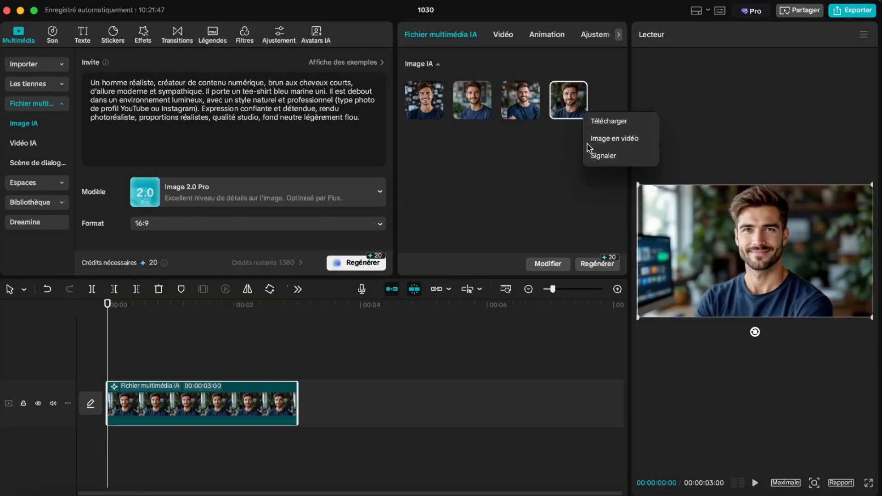
left_click(609, 140)
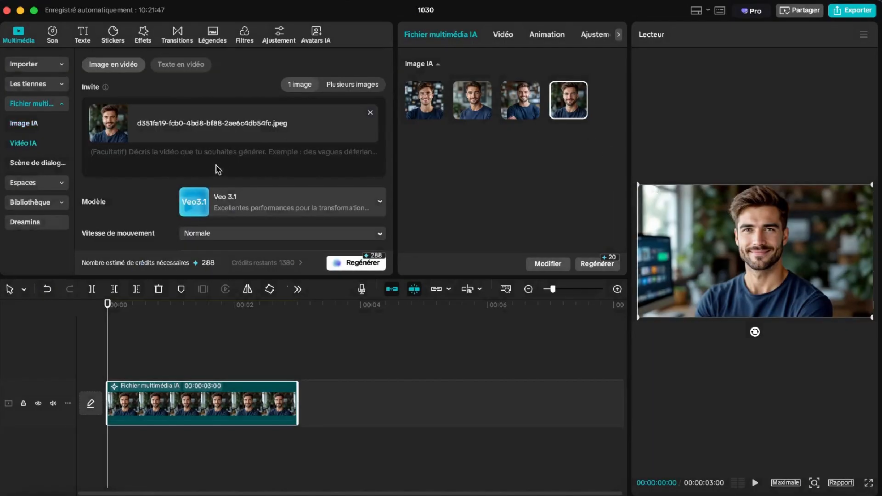
scroll(218, 170, "down", 3)
scroll(222, 157, "up", 2)
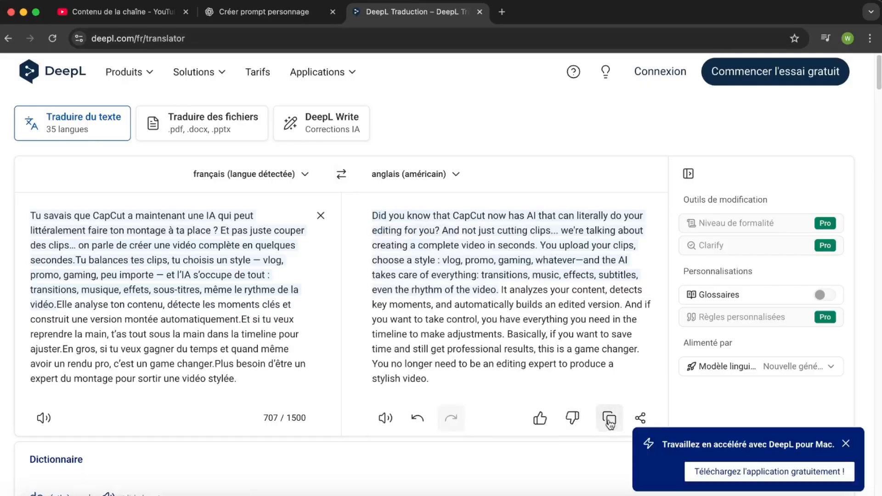
Step: Switch to CapCut and enter the full French script as the video prompt, introduced by "La personnage doit dire"
left_click(609, 418)
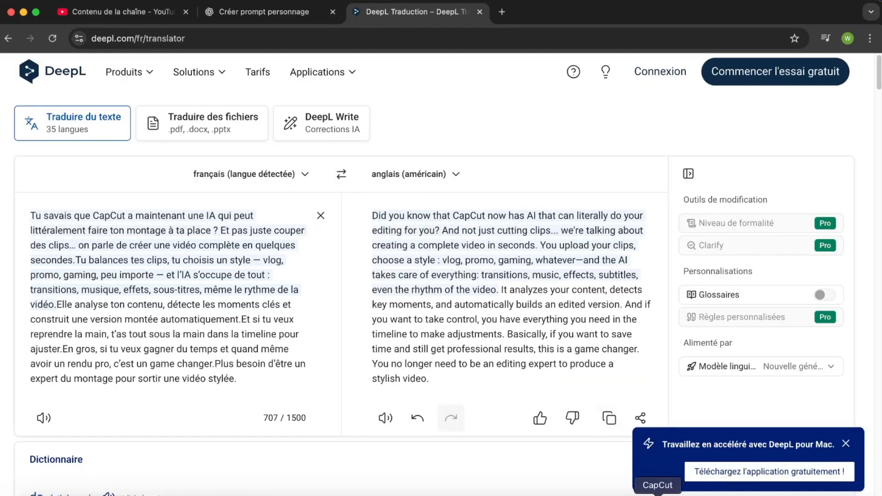
left_click(658, 494)
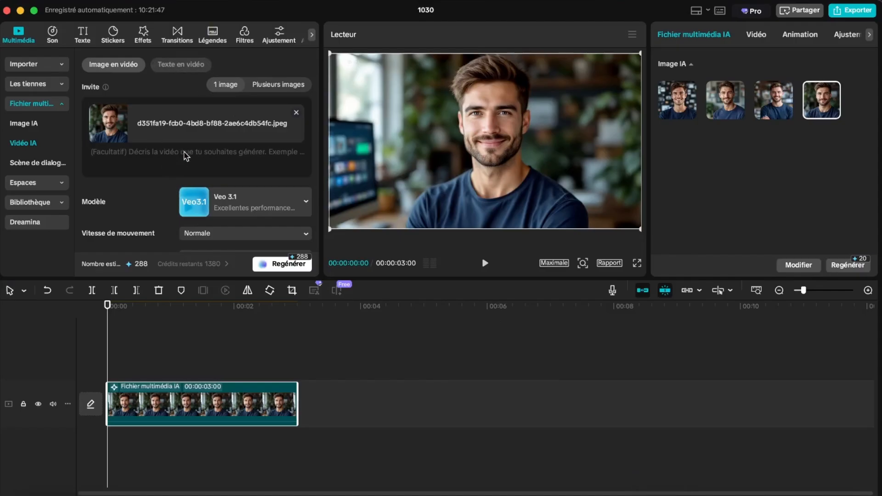
key("super+v")
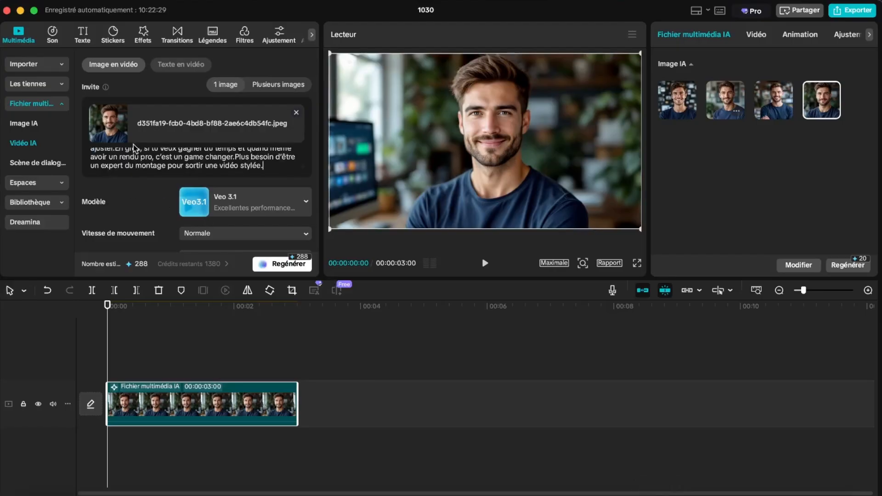
scroll(115, 159, "up", 4)
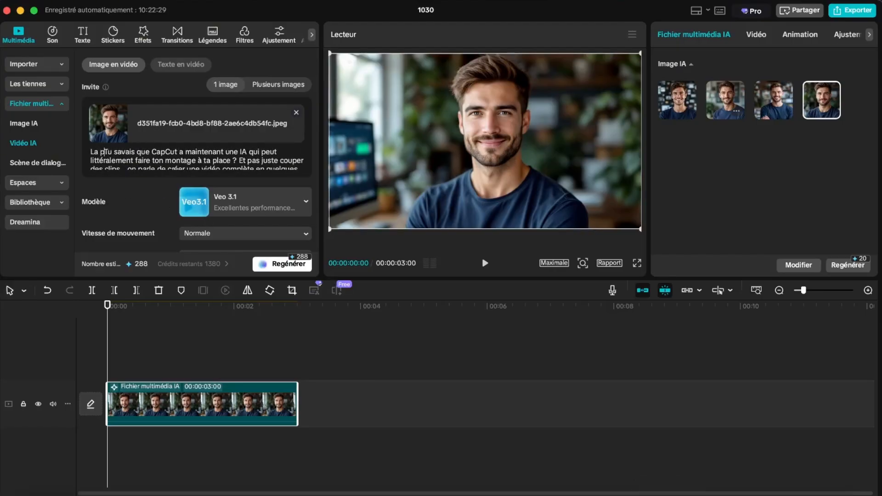
type("age doi")
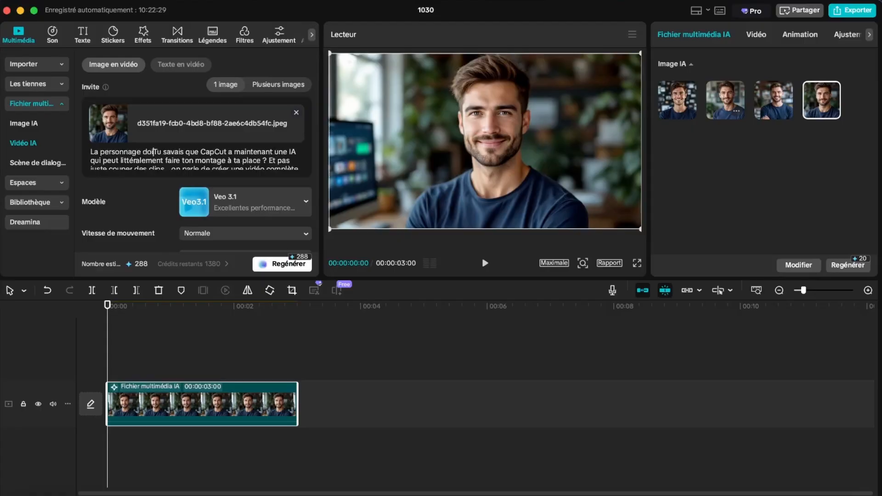
type("t dire")
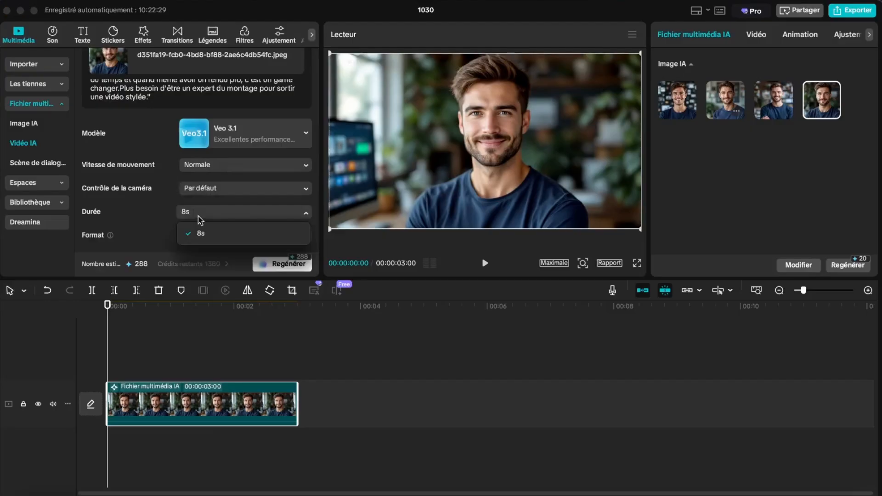
Step: Check the available video durations and cut the prompt's script down to its first sentence, ending in "faire ton montage à ta place ?"
left_click(202, 216)
scroll(168, 152, "up", 2)
left_click_drag(128, 133, 245, 133)
scroll(250, 137, "down", 4)
key("BackSpace")
scroll(262, 115, "up", 2)
left_click_drag(288, 107, 301, 125)
key("BackSpace")
Step: Review the available video models, keep Veo 3.1 and generate the 8 s talking video in 16:9 from the portrait
left_click(252, 134)
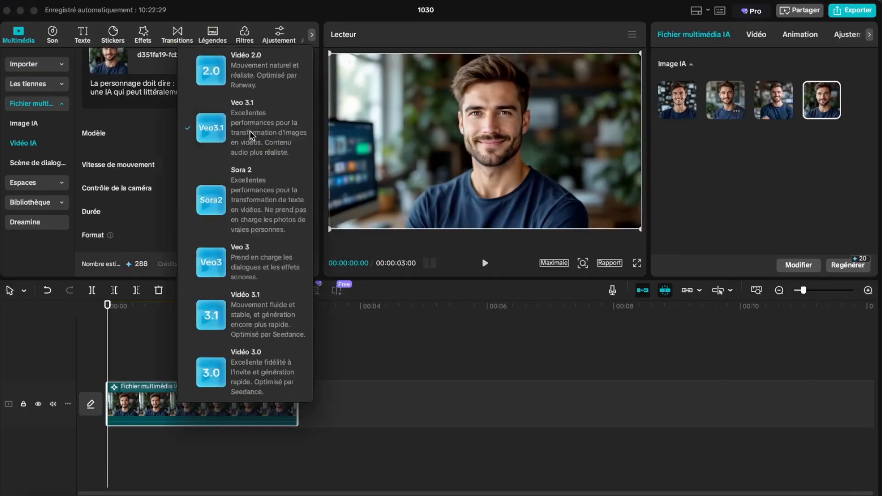
left_click(169, 144)
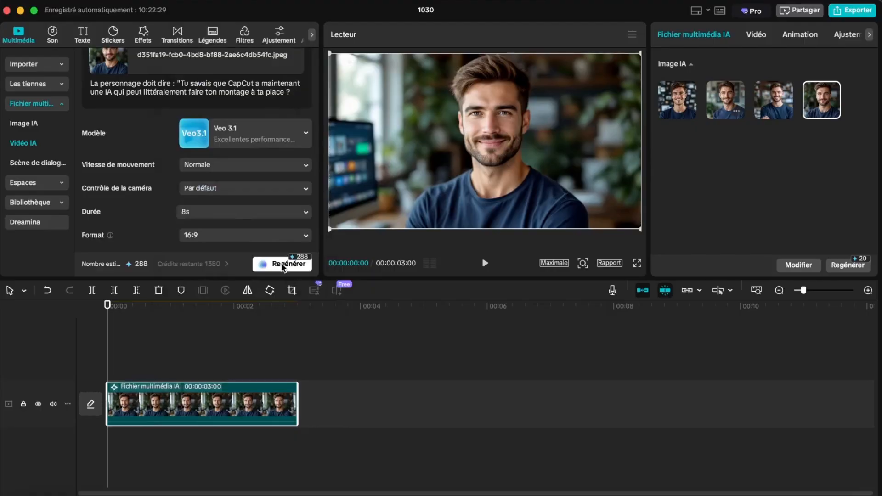
left_click(282, 265)
left_click(508, 279)
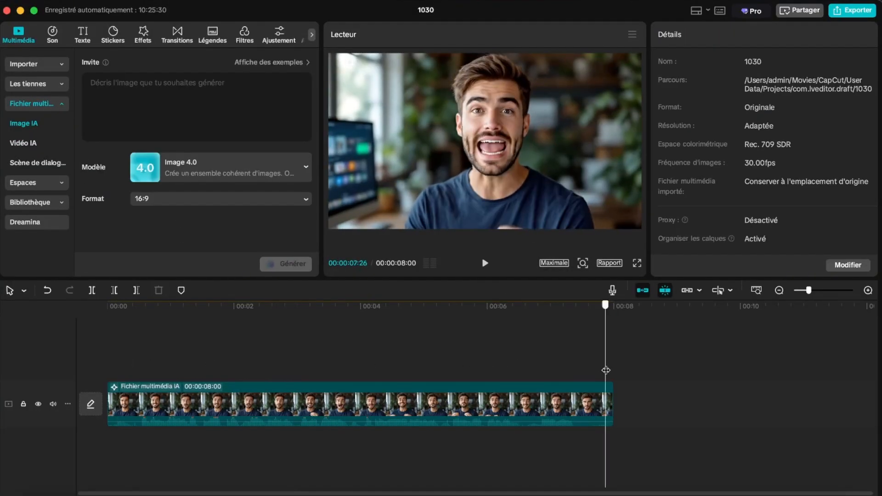
Step: Play the generated talking clip in full screen from its start and review the Vidéo IA generation settings
left_click_drag(606, 370, 110, 363)
left_click(635, 263)
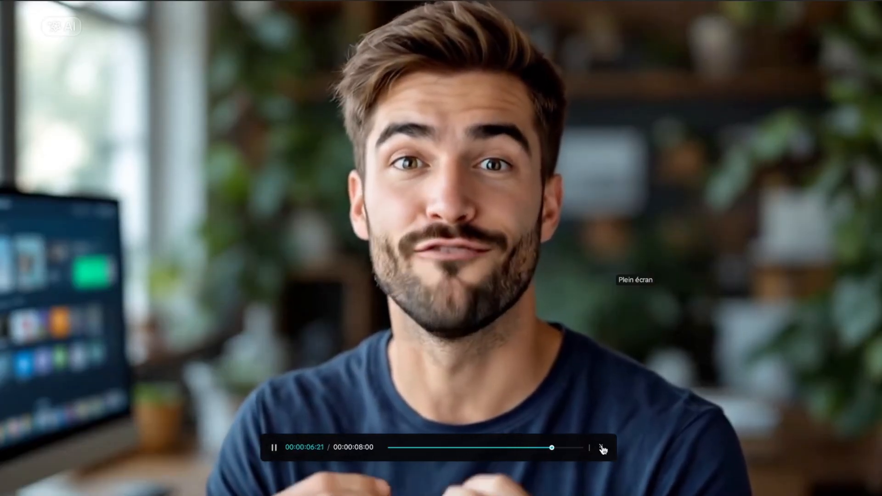
left_click(600, 448)
left_click(228, 347)
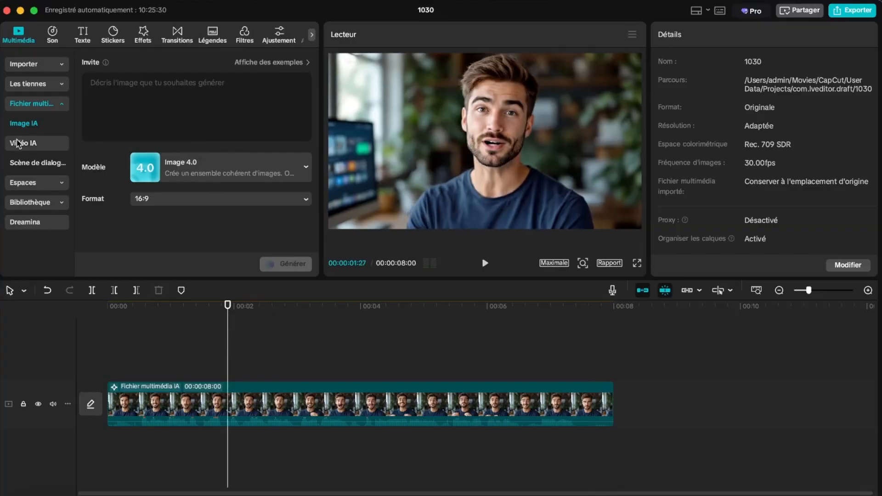
left_click(17, 144)
left_click(320, 351)
scroll(631, 358, "down", 5)
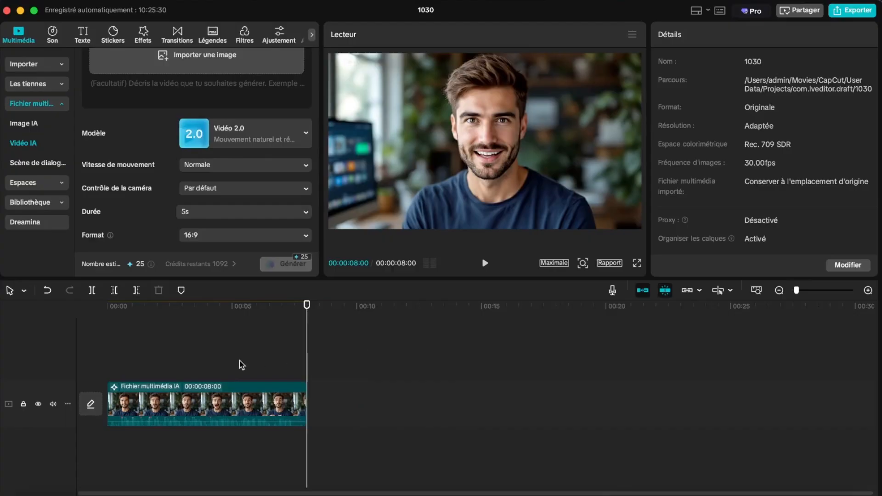
Step: Enable the voice enhancement option (Améliorer la voix) for the talking clip
left_click(221, 402)
left_click(789, 35)
scroll(696, 184, "down", 5)
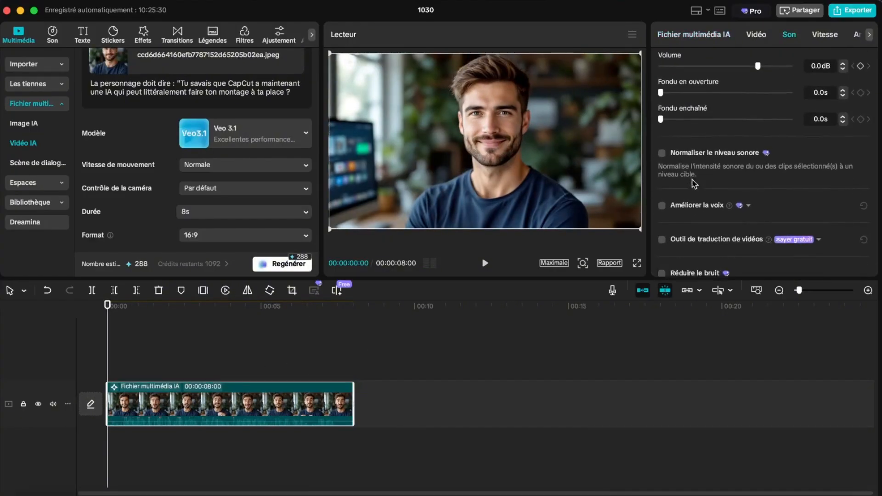
scroll(680, 174, "down", 2)
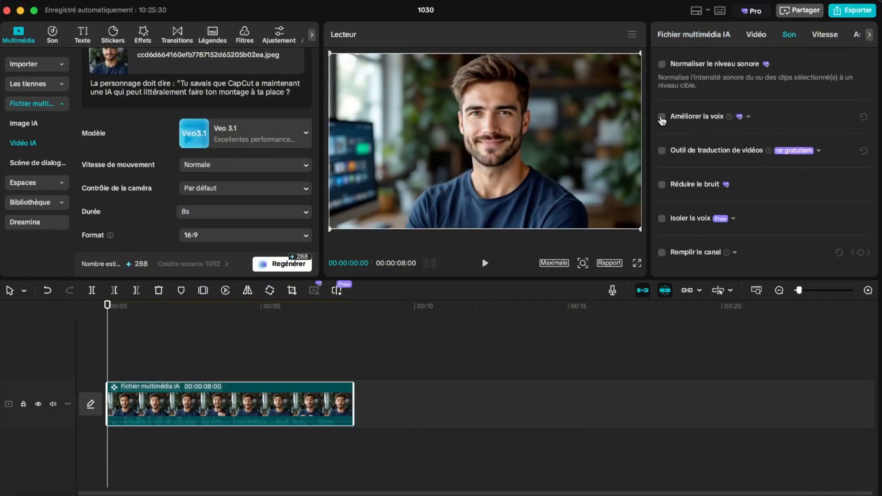
left_click(661, 117)
scroll(711, 202, "up", 4)
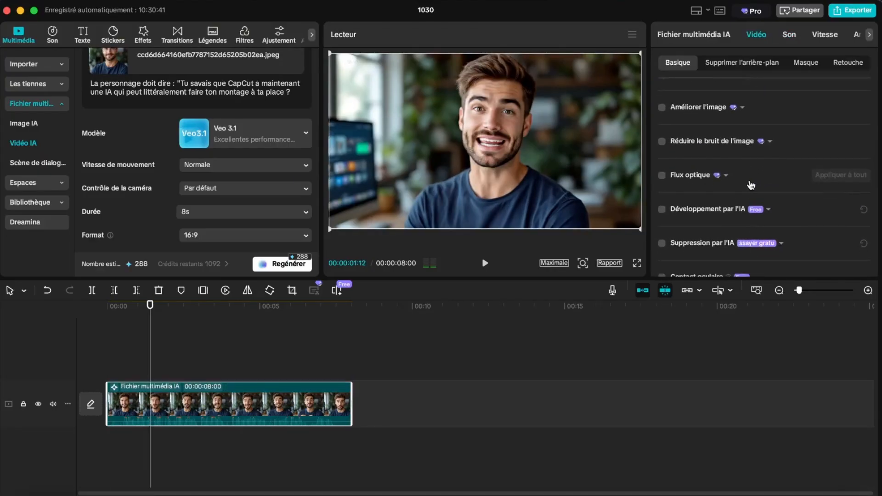
Step: Enable camera tracking (Suivi de la caméra) on the clip with the Visage target and start the tracking
scroll(751, 186, "down", 5)
left_click(661, 217)
scroll(708, 193, "down", 2)
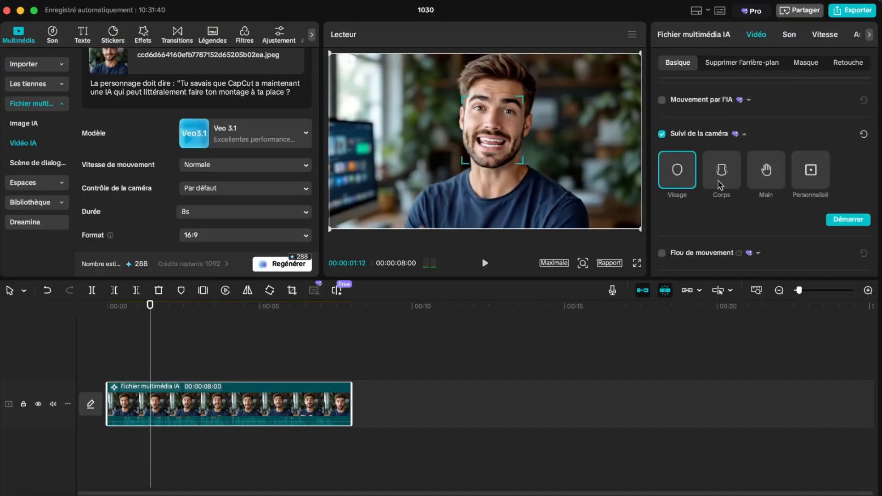
left_click(838, 218)
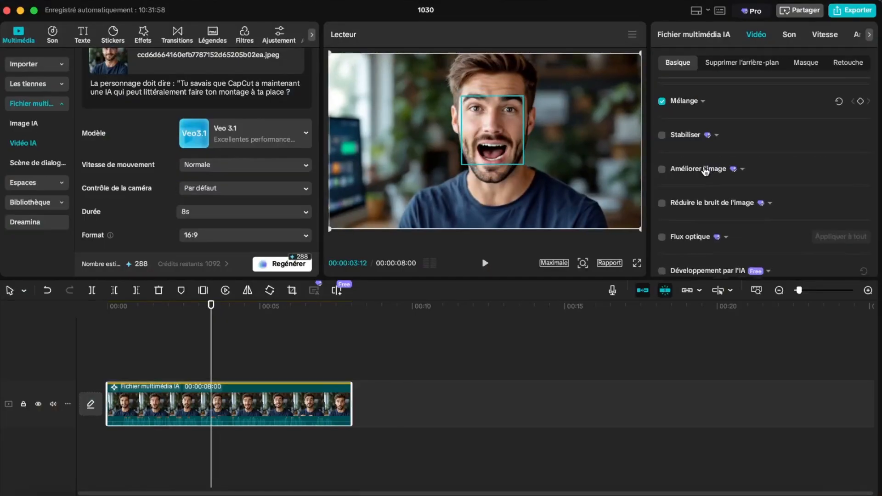
Step: Enable Ajout de lumière on the clip and apply the blue backlight preset from the Ambiante category
scroll(708, 170, "down", 8)
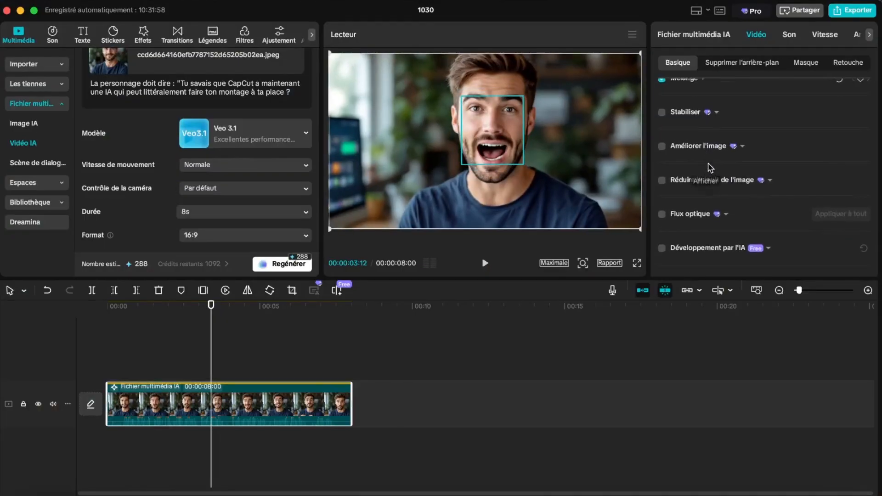
left_click(661, 140)
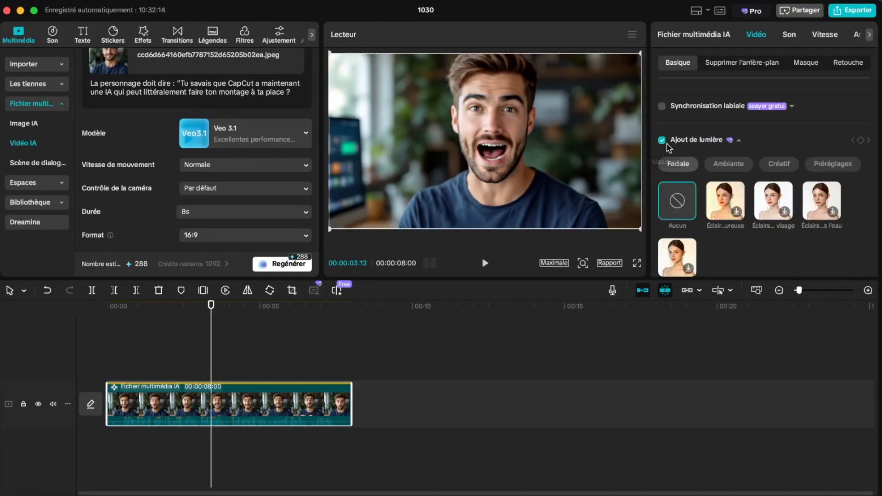
scroll(733, 107, "down", 3)
left_click(691, 171)
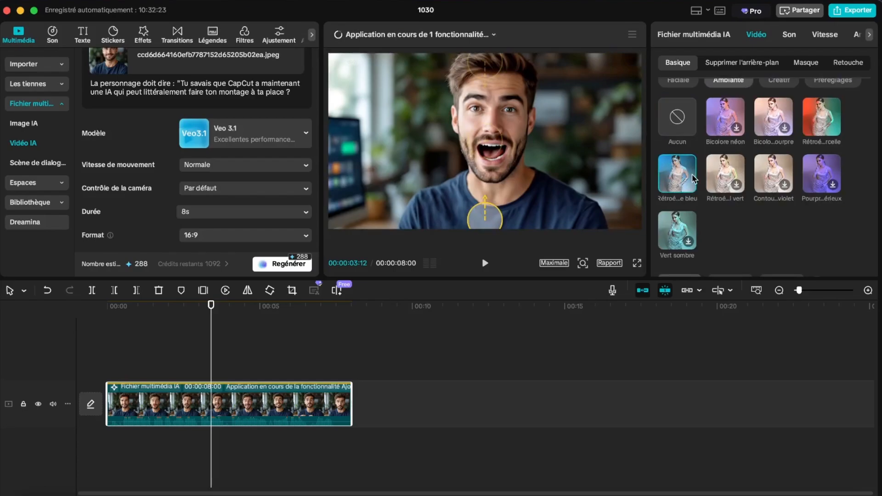
Step: Examine the added light's type, object, colour, intensity, radius and position settings, and check the lighting effect in the clip preview
scroll(798, 227, "down", 6)
scroll(795, 224, "up", 5)
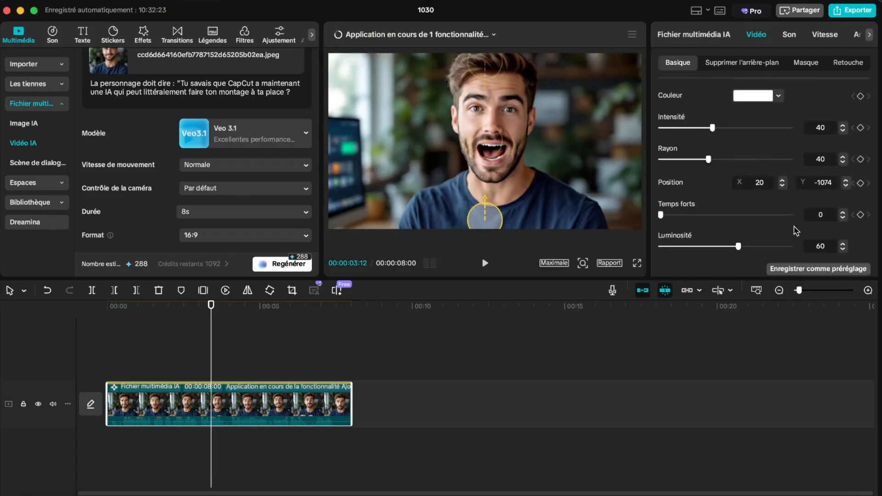
scroll(761, 223, "down", 5)
scroll(761, 223, "down", 6)
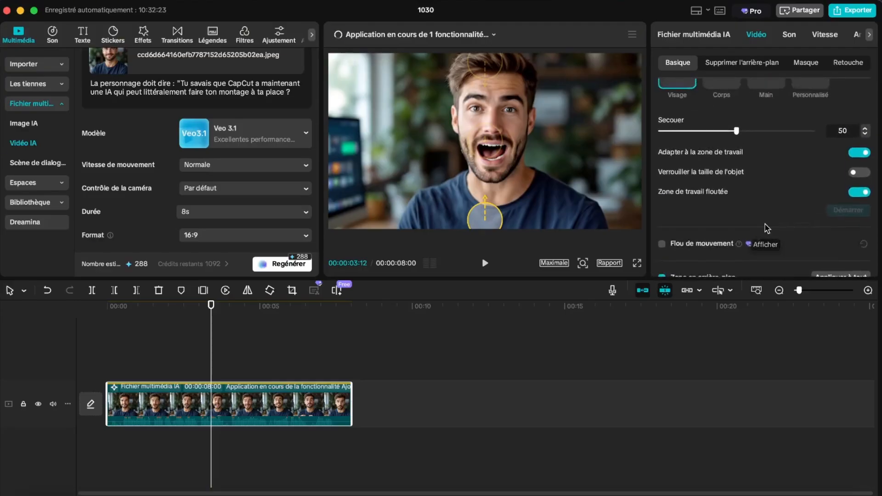
scroll(766, 229, "up", 6)
scroll(766, 228, "down", 3)
scroll(766, 228, "up", 3)
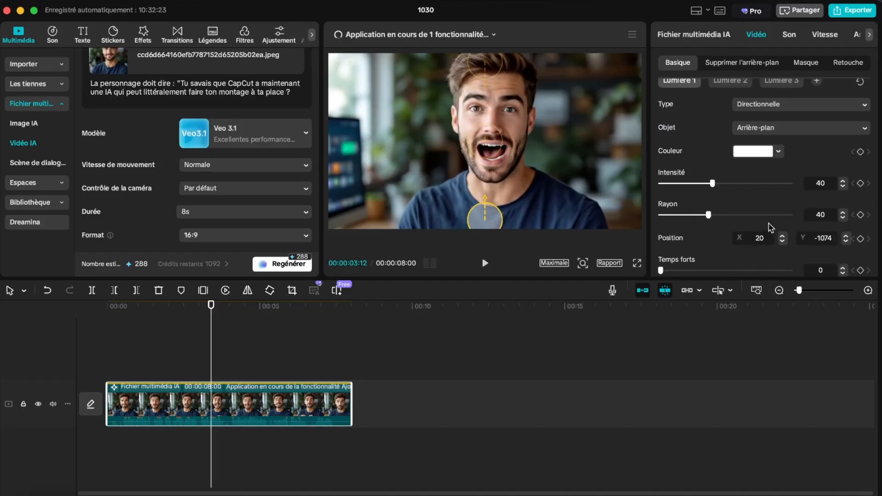
scroll(781, 225, "up", 4)
scroll(781, 223, "down", 3)
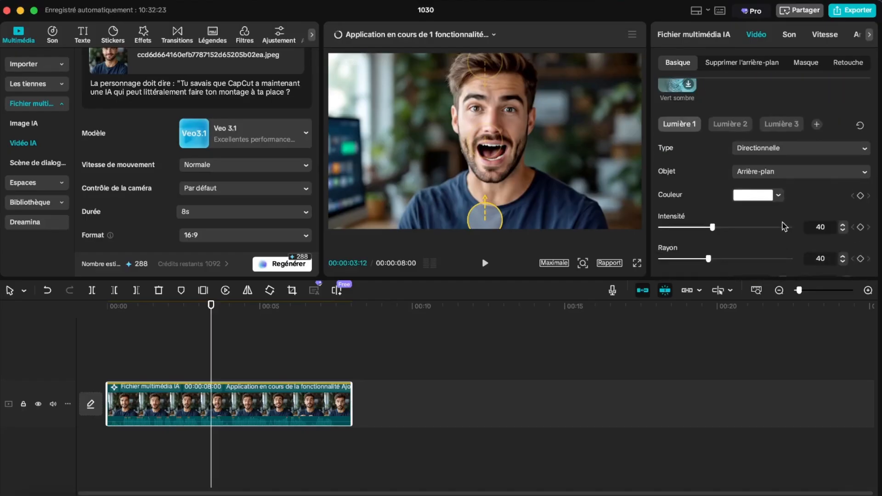
scroll(784, 224, "down", 5)
scroll(786, 225, "up", 3)
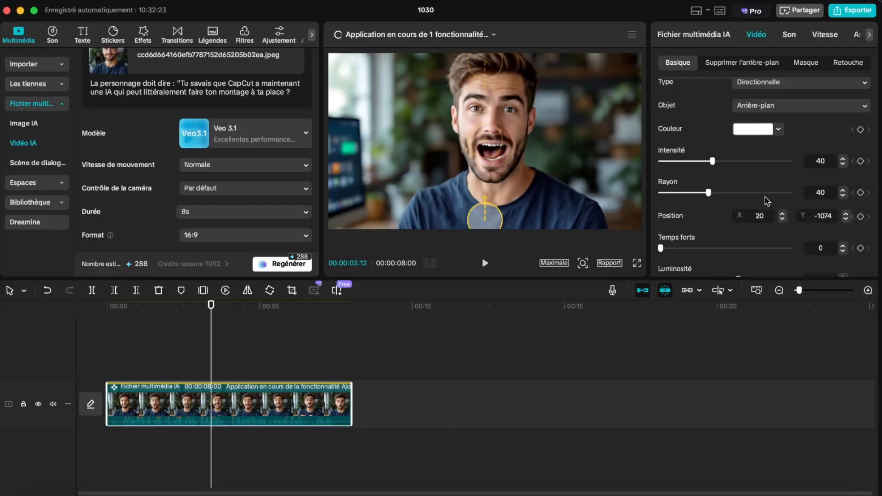
scroll(783, 202, "up", 5)
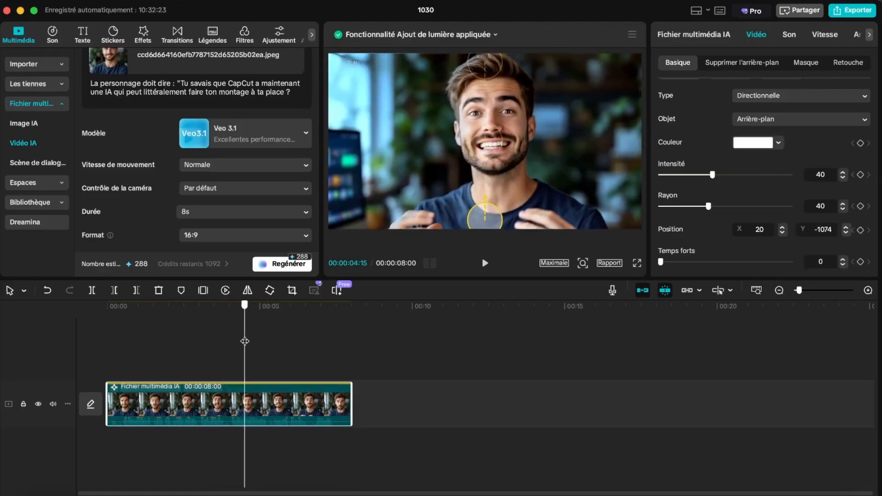
left_click_drag(244, 340, 247, 341)
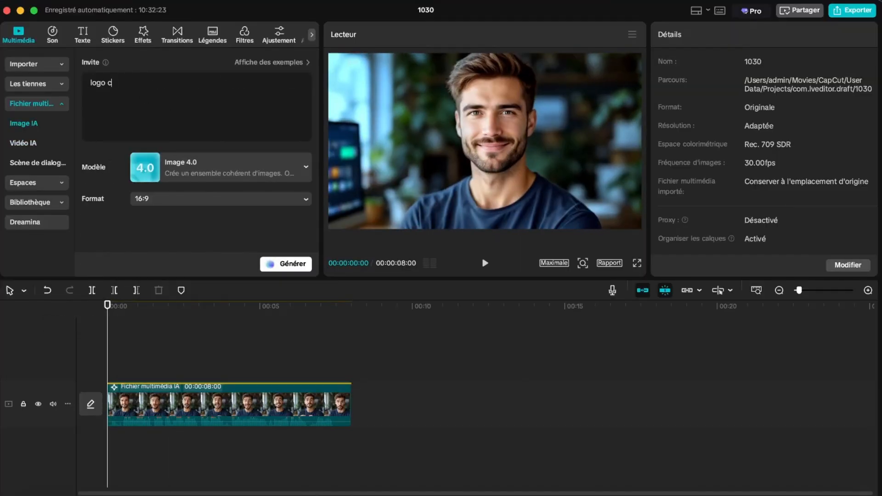
Step: Generate AI images with Image 4.0 in 16:9 from the prompt "logo capcut, réaliste, avec marqué AI dessus."
key("BackSpace")
key("BackSpace")
type("AI dessus.")
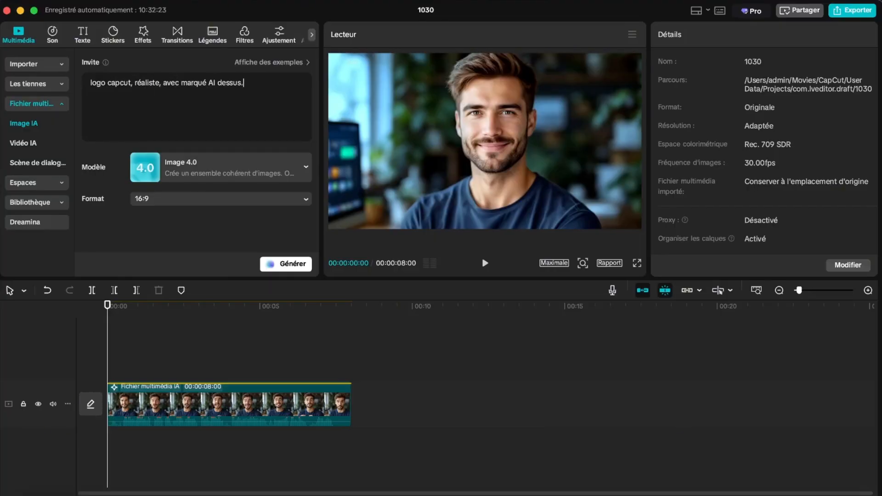
left_click(283, 264)
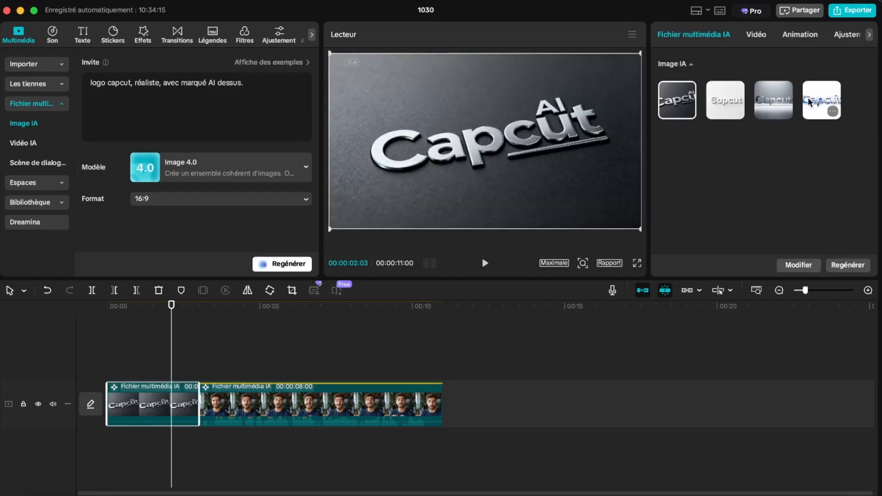
Step: Compare the generated Capcut AI logo variants one after another in the full-screen preview
left_click(636, 264)
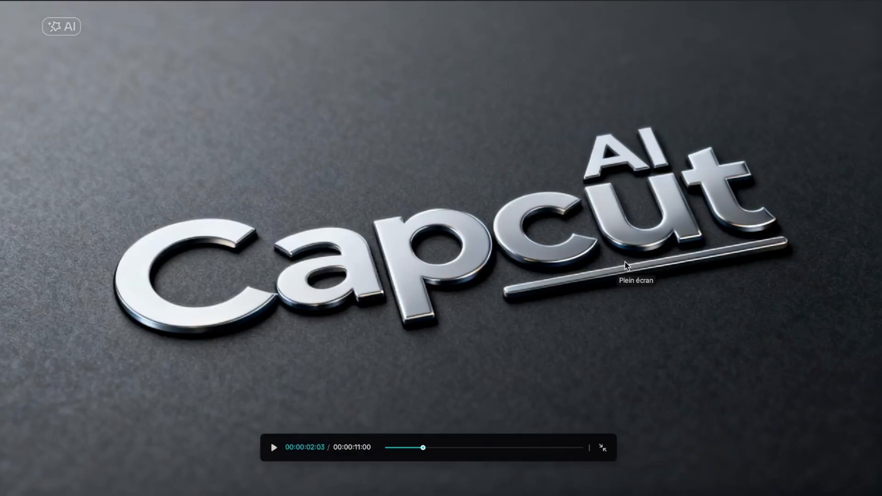
left_click(602, 443)
left_click(718, 105)
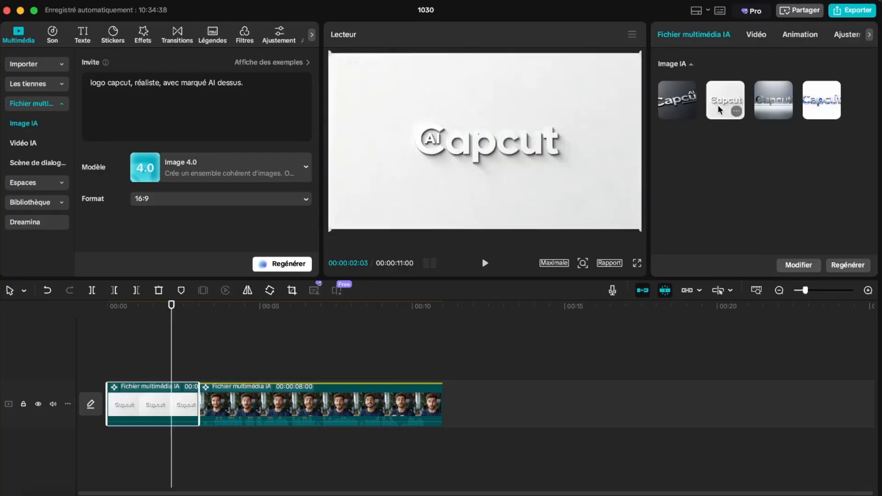
left_click(636, 264)
key("Escape")
left_click(680, 101)
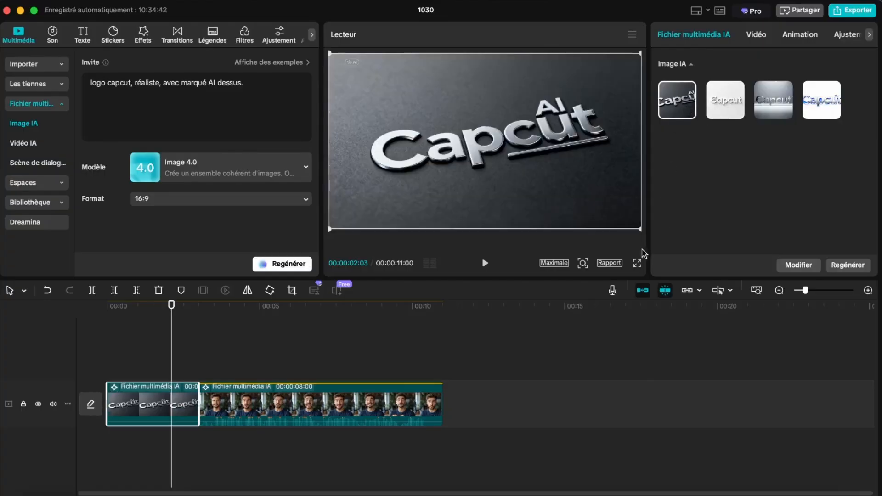
left_click(637, 263)
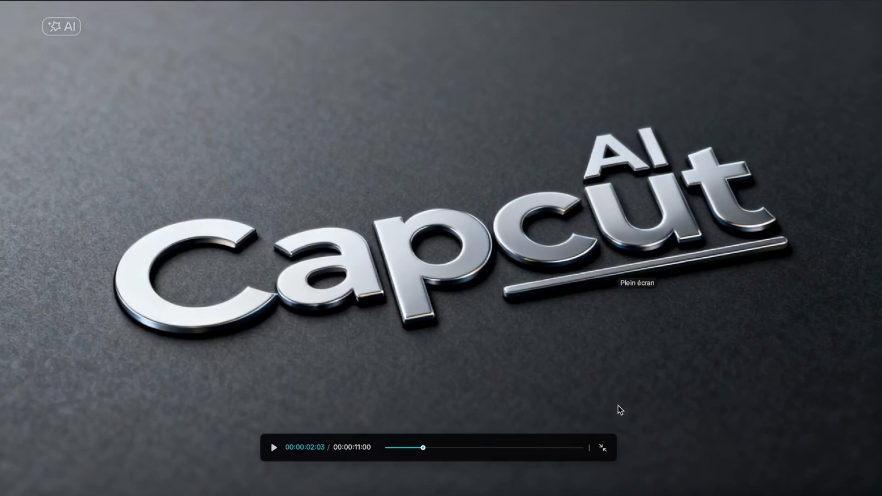
left_click(606, 450)
left_click(773, 99)
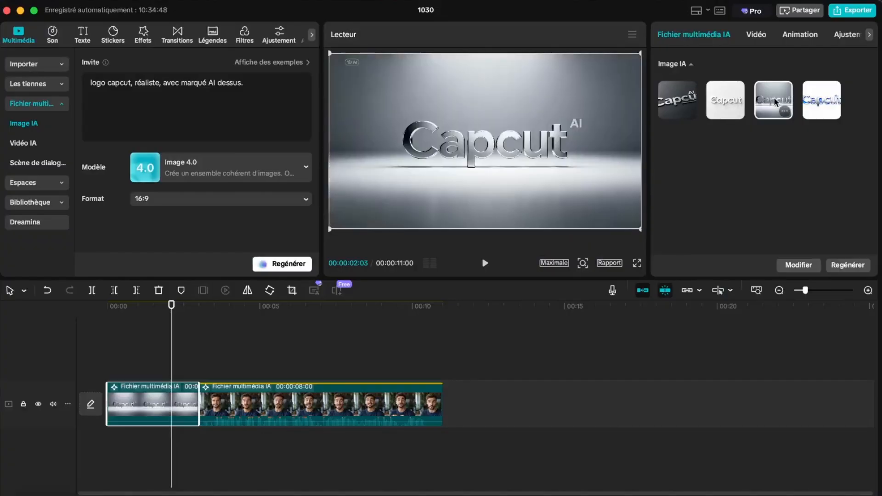
left_click(637, 263)
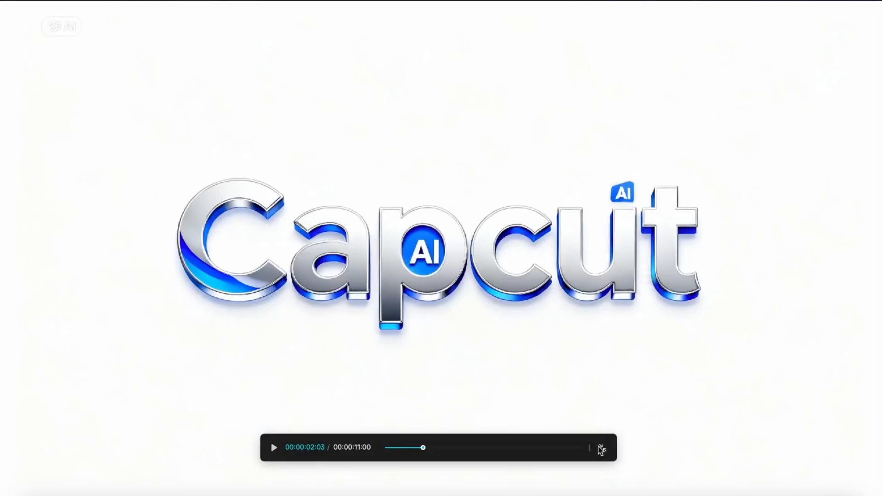
left_click(599, 448)
Step: Choose the white Capcut logo variant, place its clip on a track above the talking character clip, and play back the result
left_click(735, 108)
left_click_drag(158, 403, 316, 360)
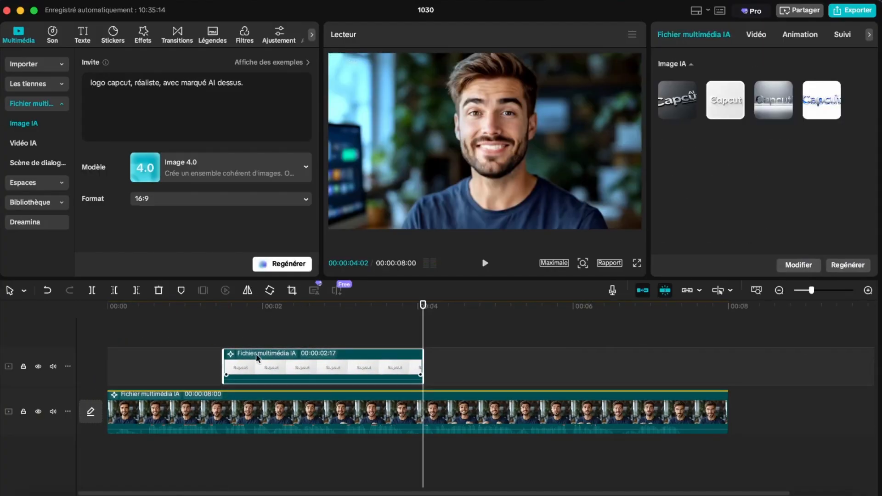
left_click(182, 347)
key("space")
scroll(216, 358, "down", 2, "super")
key("space")
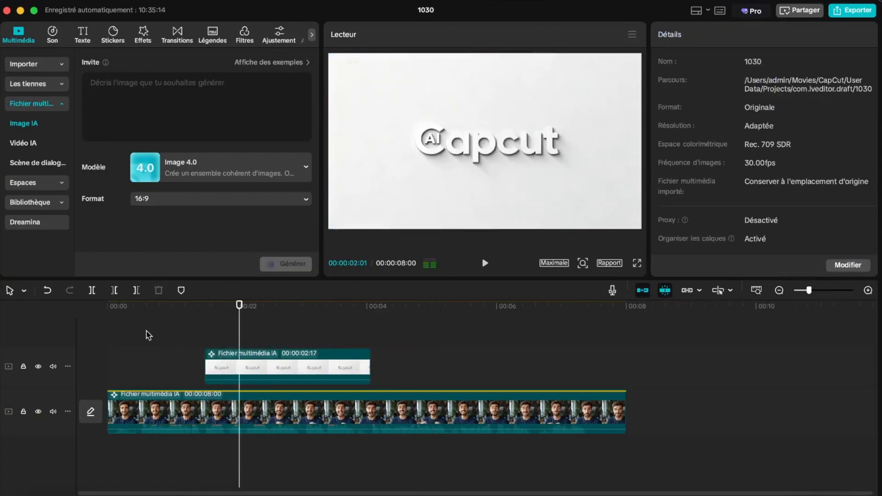
Step: Try to split the talking character clip automatically by detected scene transitions
left_click(252, 412)
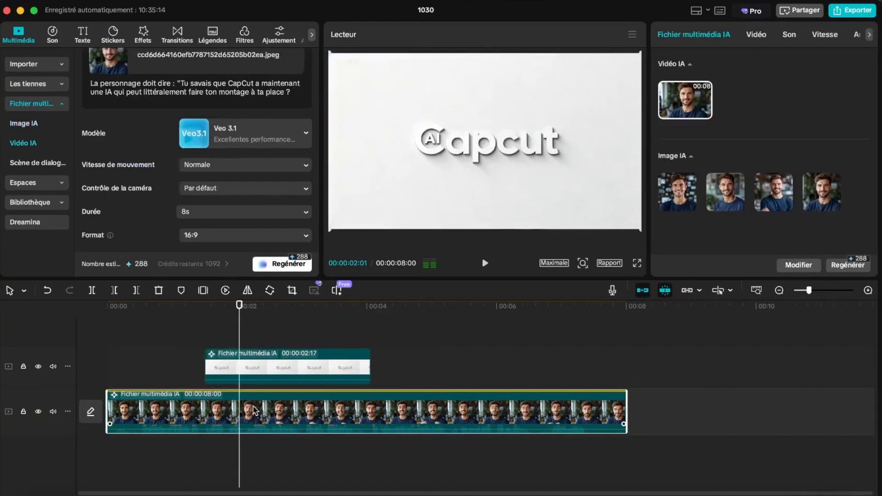
left_click(335, 291)
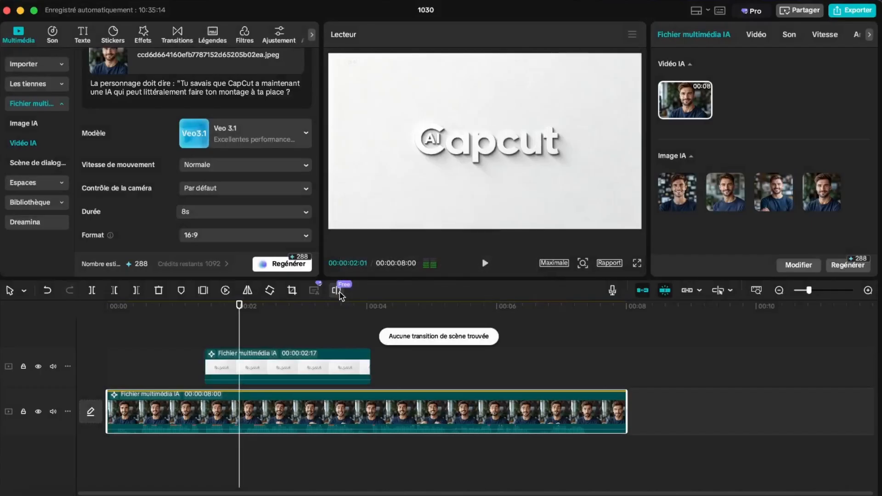
Step: Add a slide-down intro animation and an exit animation to the white logo clip, then play the video full screen
left_click(183, 357)
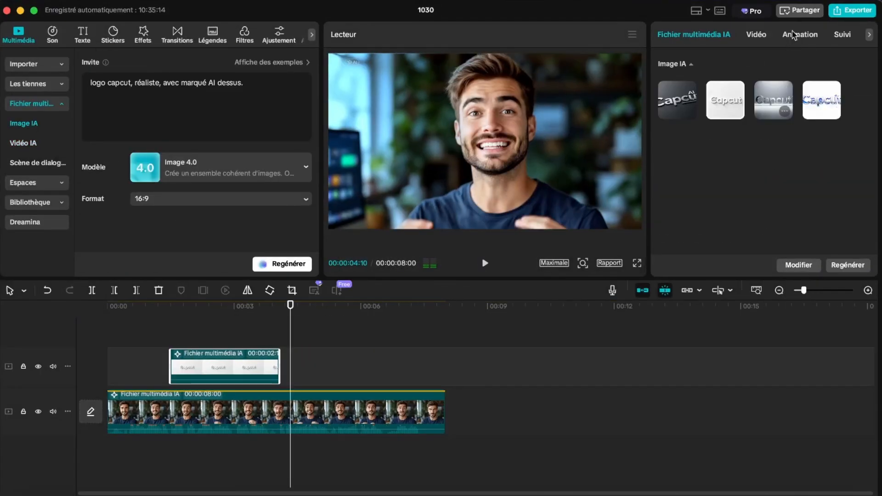
left_click(800, 35)
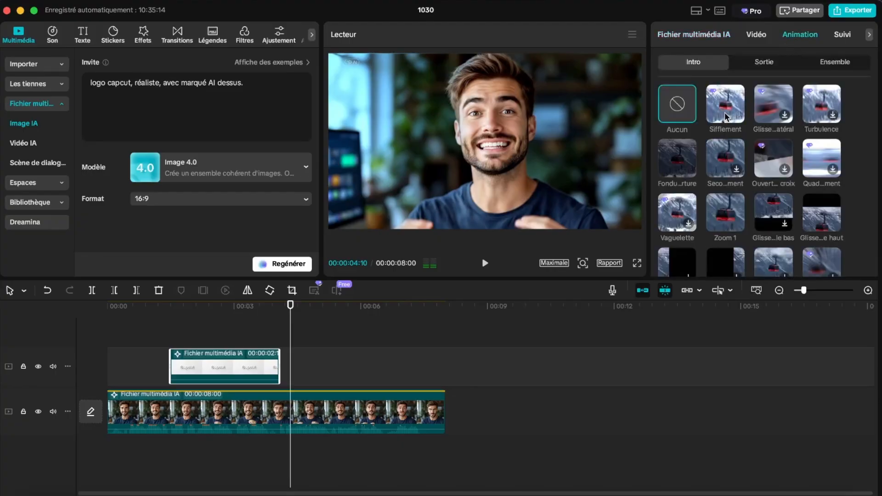
scroll(724, 112, "down", 2)
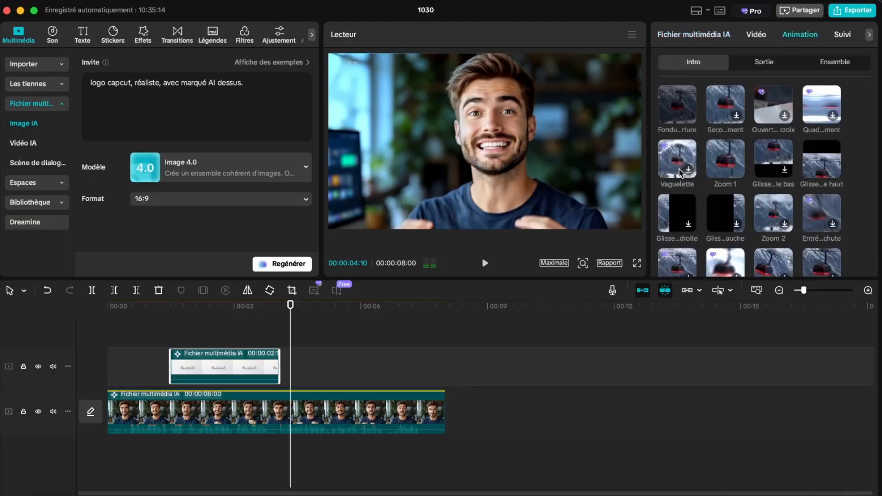
left_click(770, 157)
left_click(763, 64)
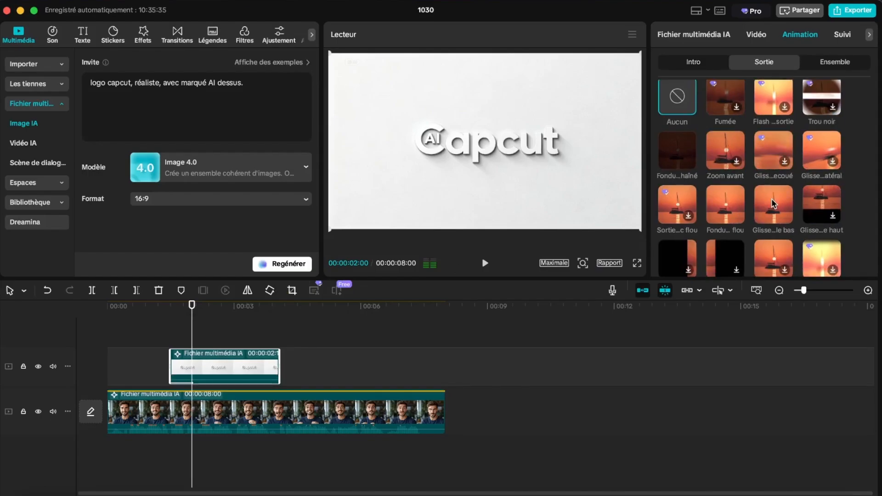
left_click(164, 351)
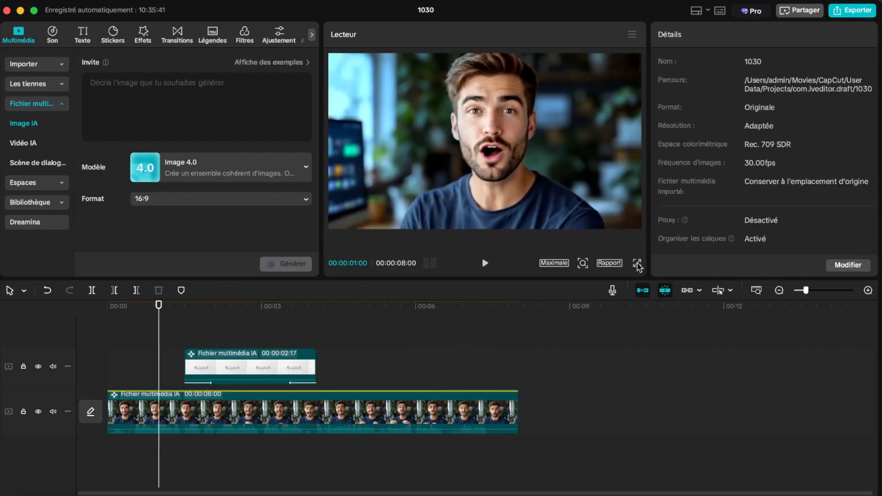
left_click(638, 265)
key("space")
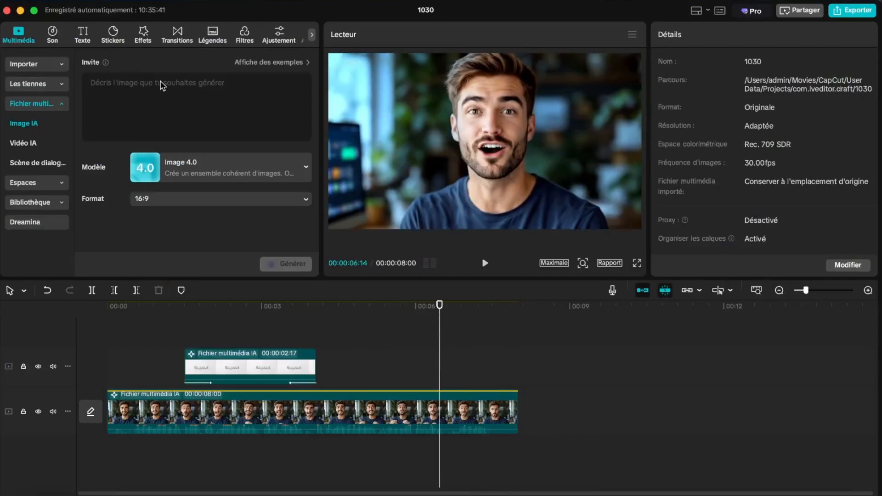
Step: Generate AI images with Image 4.0 in 16:9 from "timeline de montage capcut, réaliste" and compare the variants full screen
type("timel")
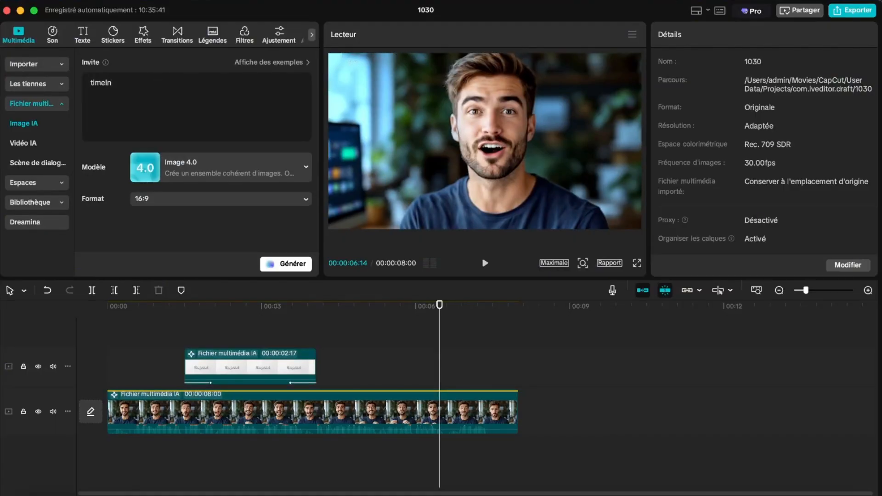
type("ine de montage capcut, réalsi")
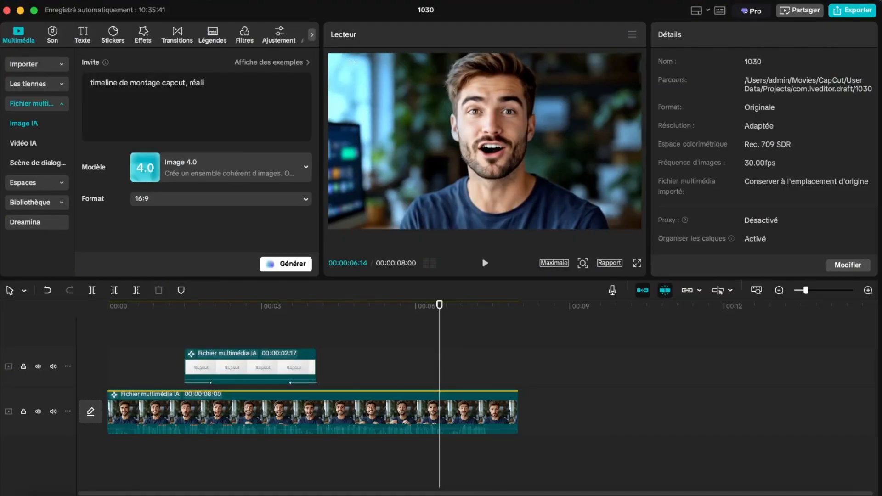
left_click(281, 265)
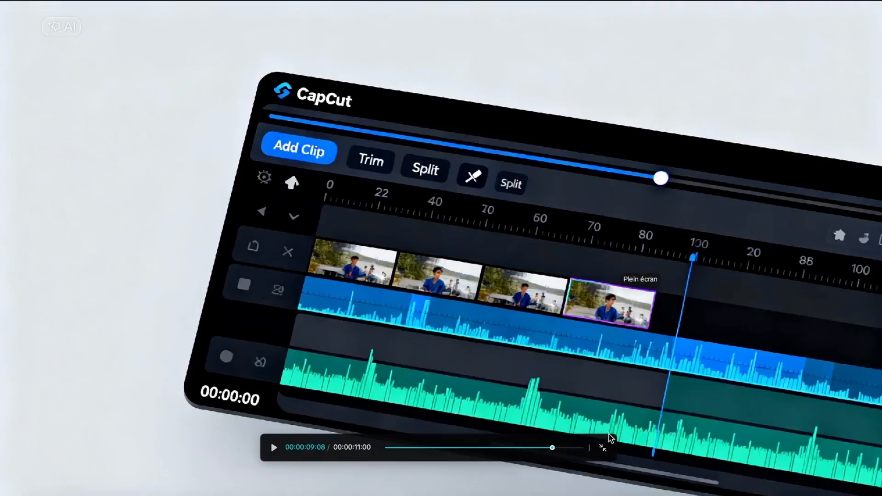
left_click(603, 448)
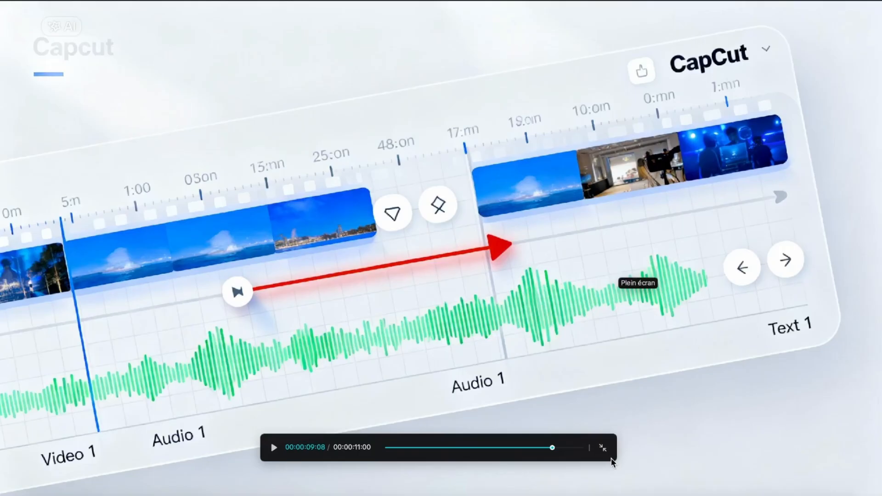
left_click(604, 448)
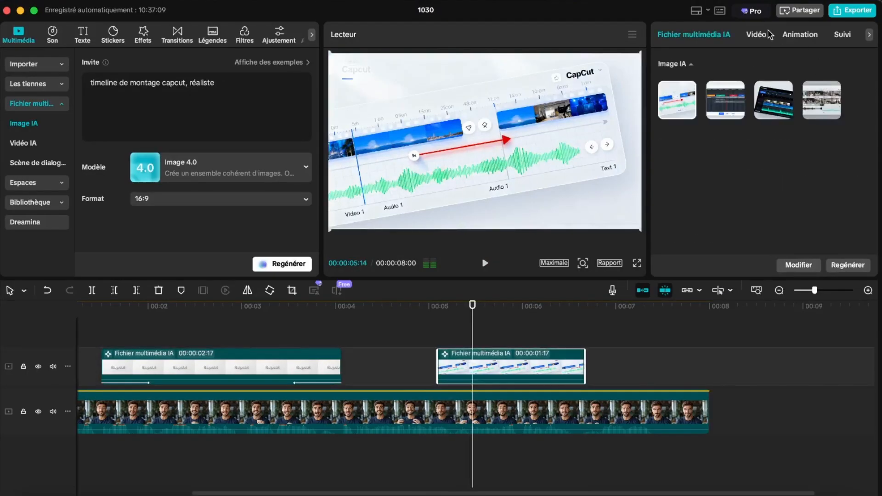
Step: Give the editing timeline image clip a slide-right intro animation and a slide-down exit animation, each 0.5 s
left_click(807, 36)
left_click(684, 63)
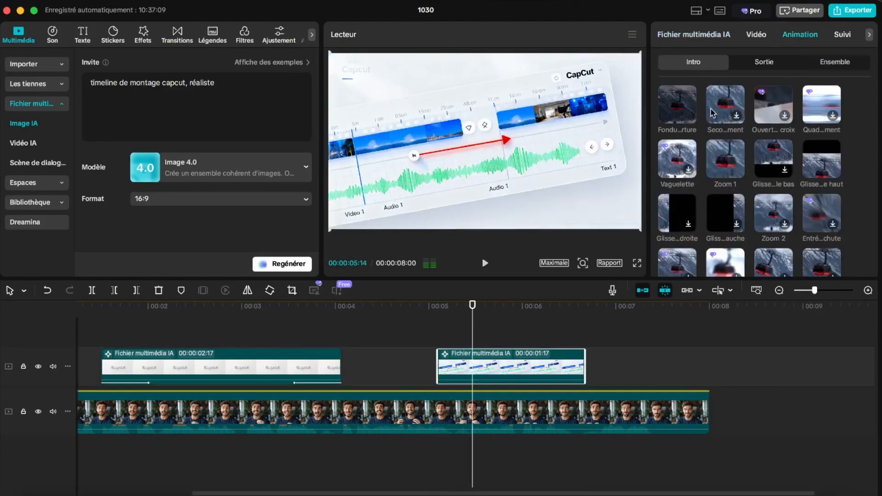
left_click(677, 213)
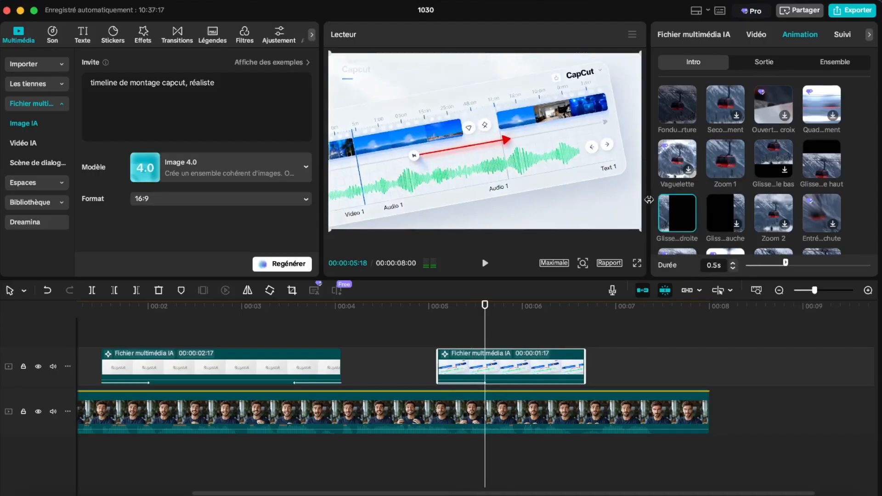
left_click(759, 63)
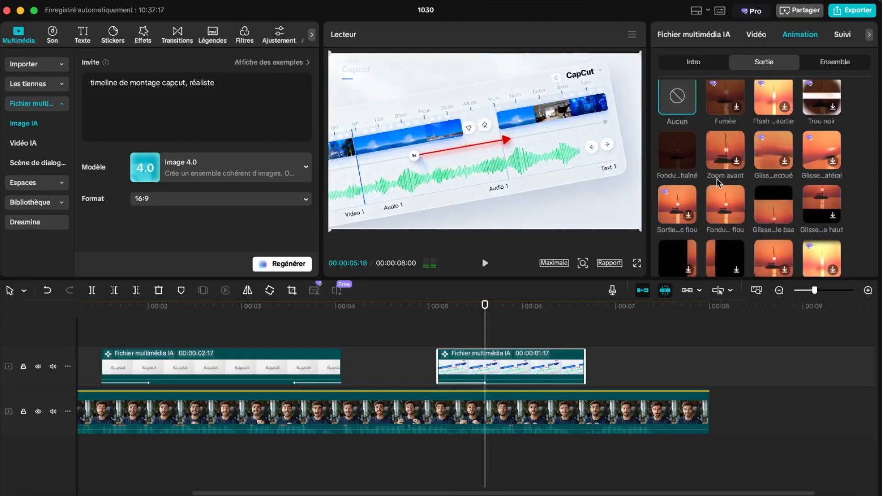
left_click(769, 205)
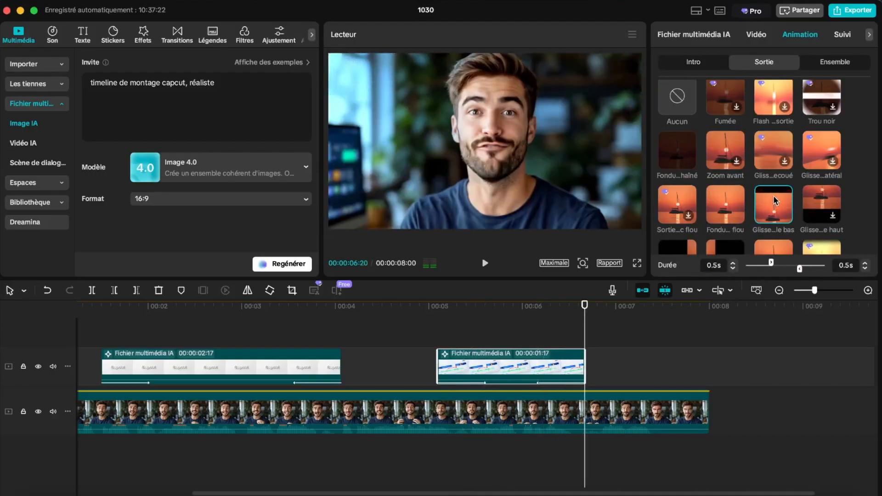
Step: Play back the timeline image animations and move that clip to start at about 5.4 s
left_click(429, 340)
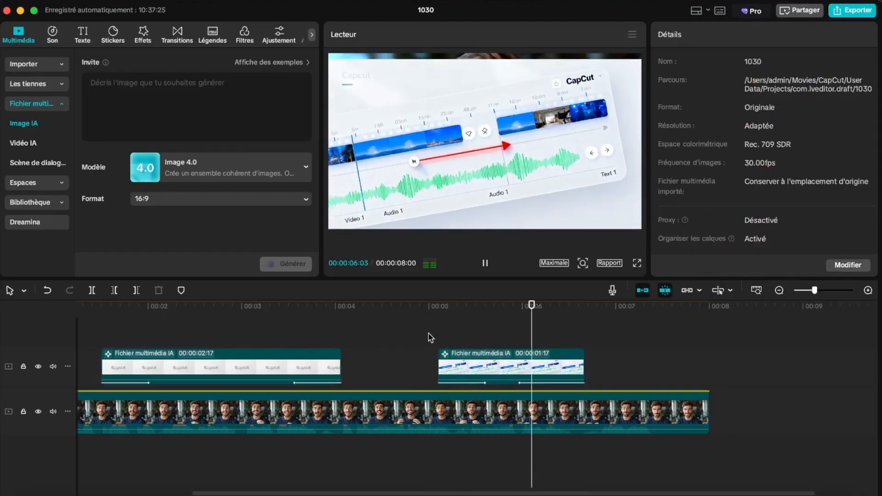
left_click_drag(508, 360, 522, 364)
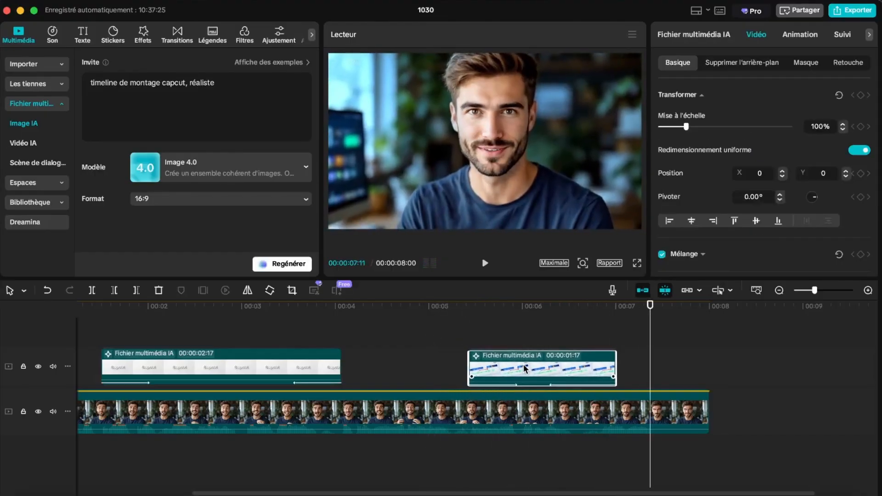
left_click(418, 345)
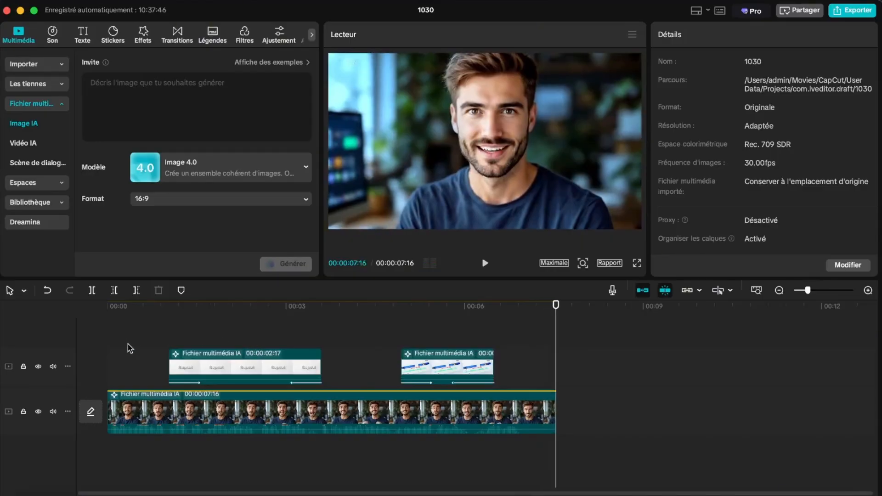
Step: Generate automatic captions (Légendes auto) from the start of the video with Français as the source language and no bilingual captions
key("Home")
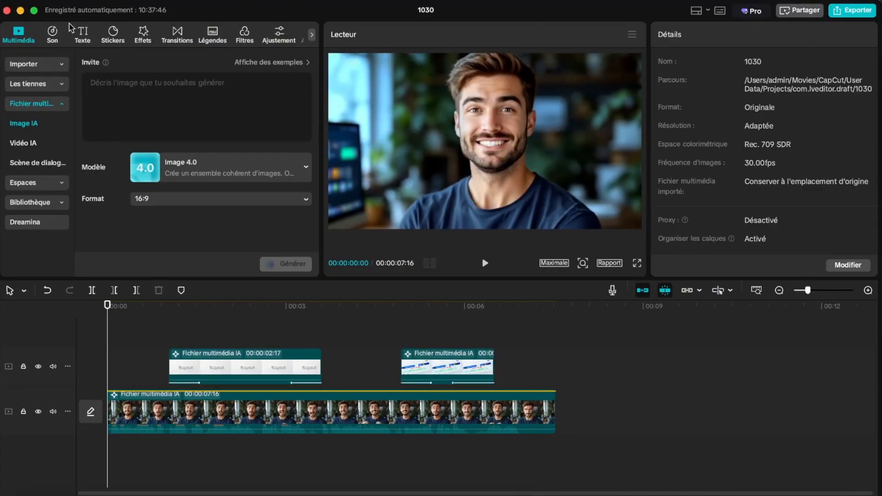
left_click(83, 37)
left_click(36, 144)
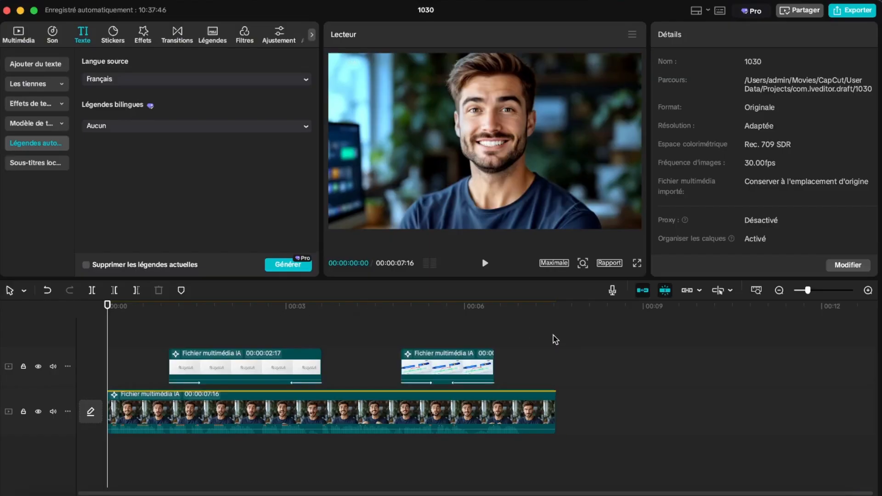
left_click(287, 263)
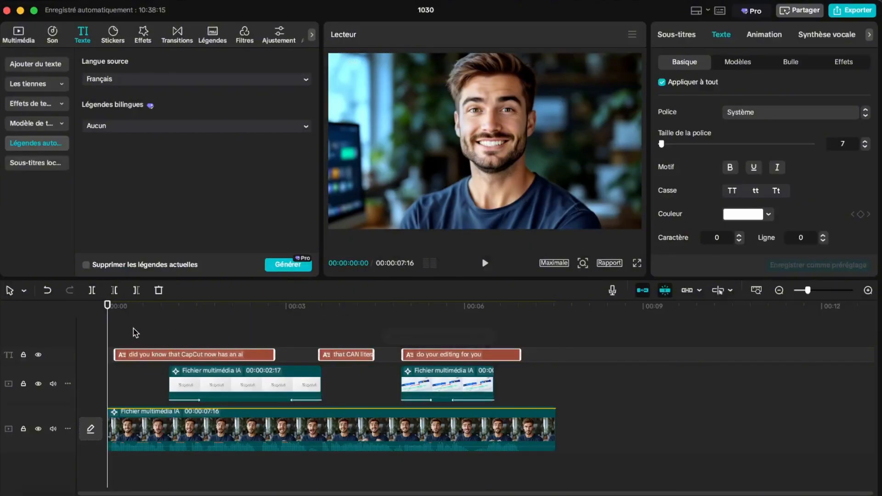
Step: Apply the yellow text template to all main captions and play back the captioned video
left_click(146, 331)
left_click(147, 355)
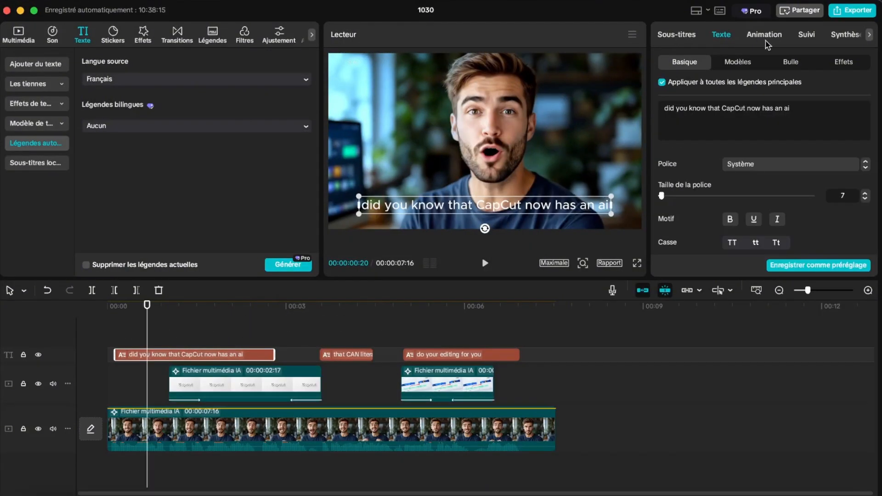
left_click(738, 61)
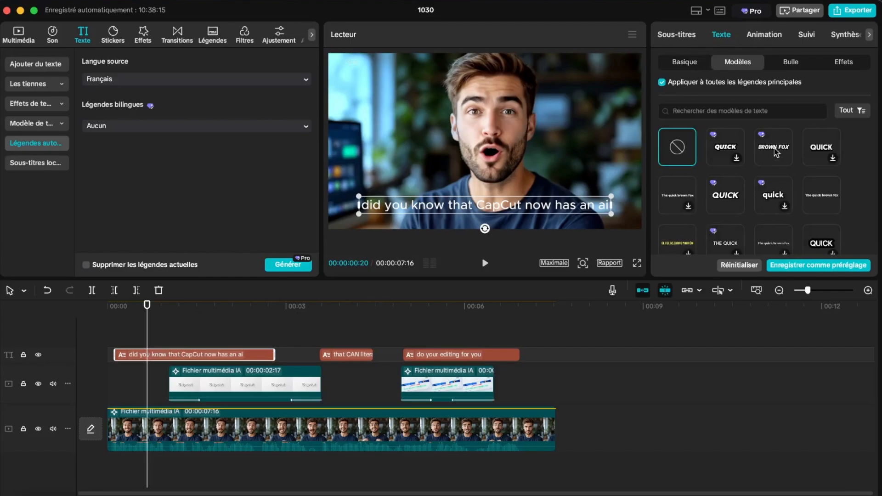
scroll(739, 193, "down", 3)
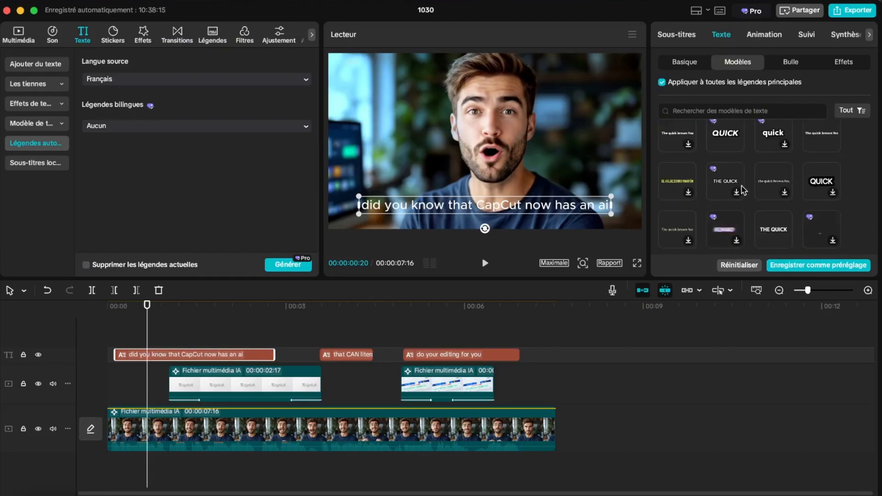
left_click(677, 173)
left_click(197, 335)
key("space")
scroll(205, 330, "up", 2)
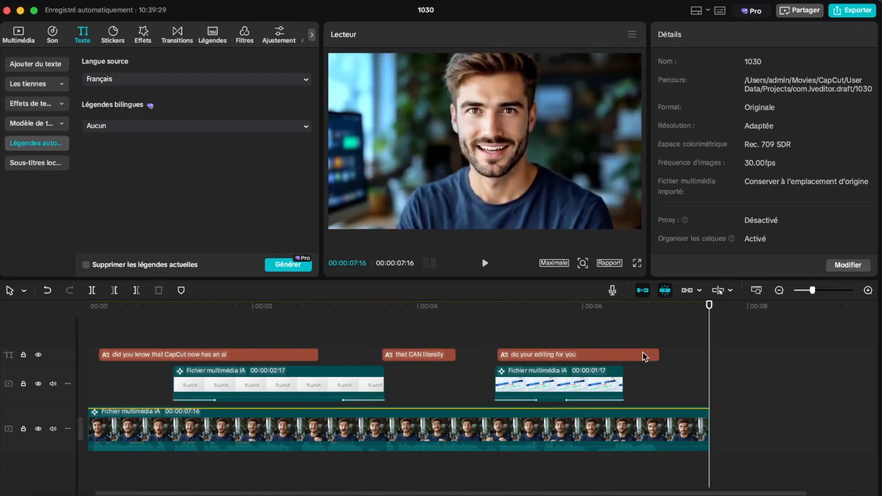
Step: Extend the captions so they follow one another without gaps up to the video's end, and preview the video full screen from the start
left_click(660, 354)
left_click_drag(662, 354, 705, 359)
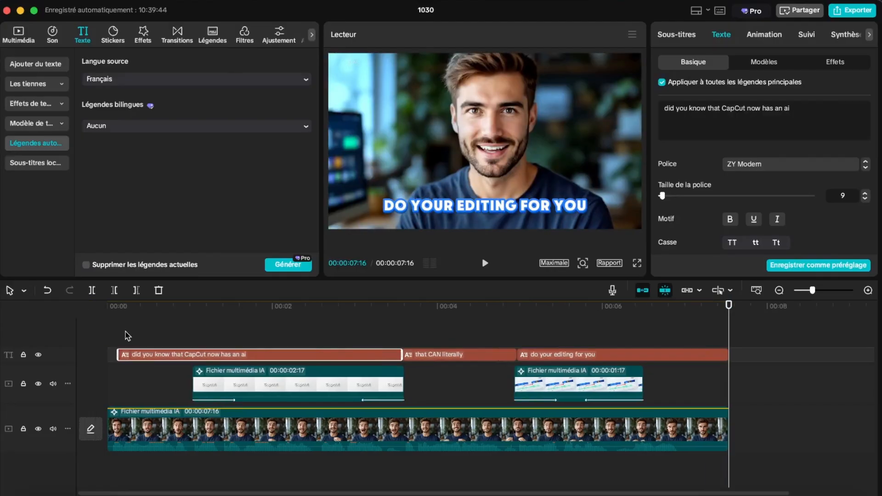
left_click(121, 334)
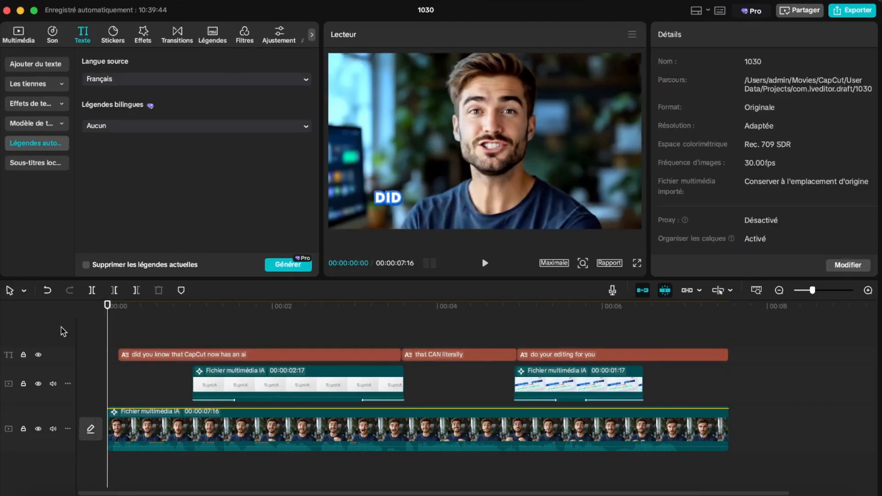
left_click(636, 263)
key("space")
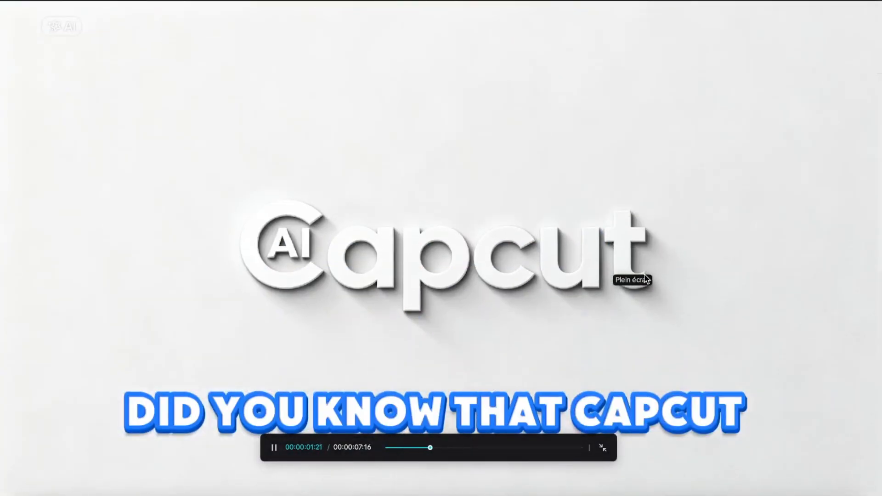
key("Escape")
Step: Extend the beginning of the first caption back to the start of the video
left_click(109, 323)
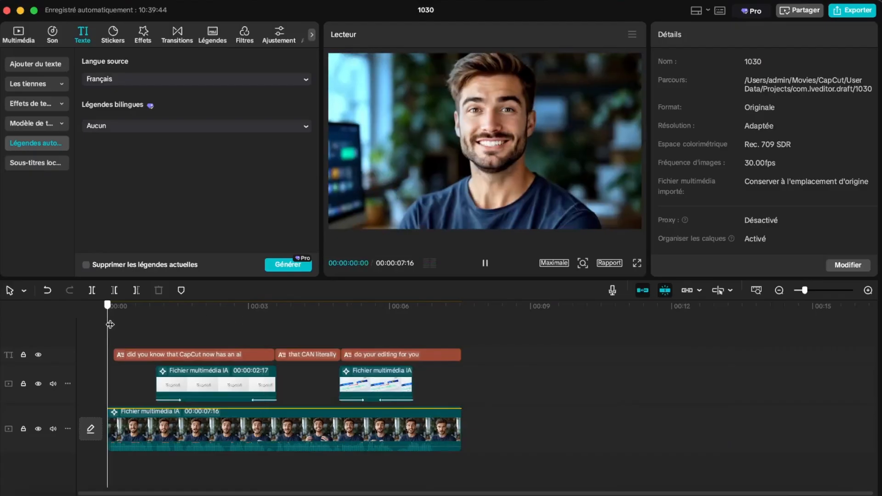
left_click_drag(119, 326, 107, 325)
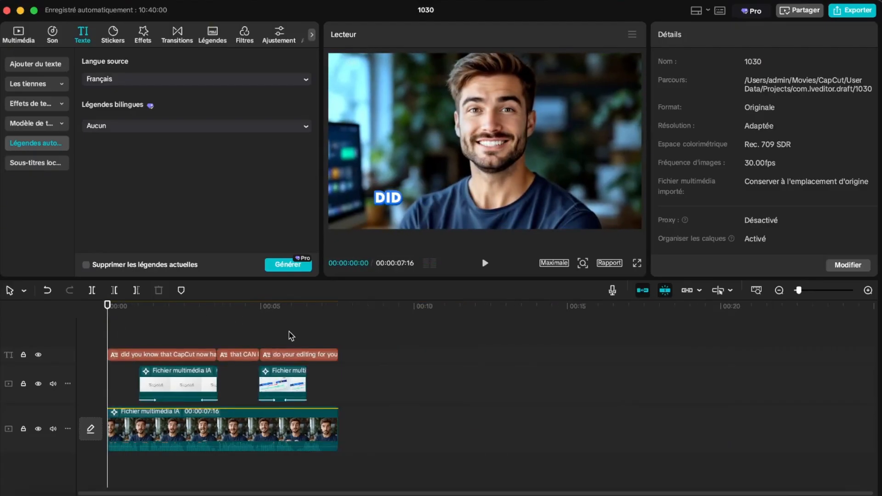
scroll(290, 336, "up", 3)
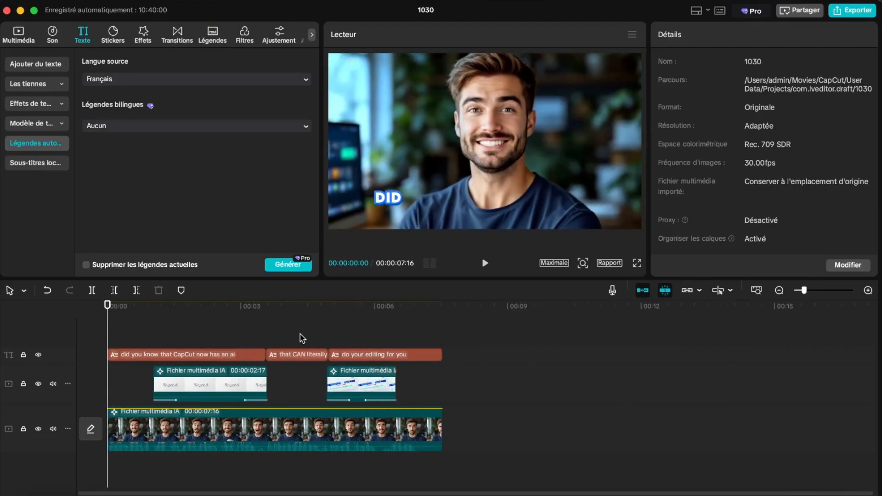
Step: Switch to the web browser, search for "suno" in a new tab and open the Mureka music generator from the results
left_click(32, 124)
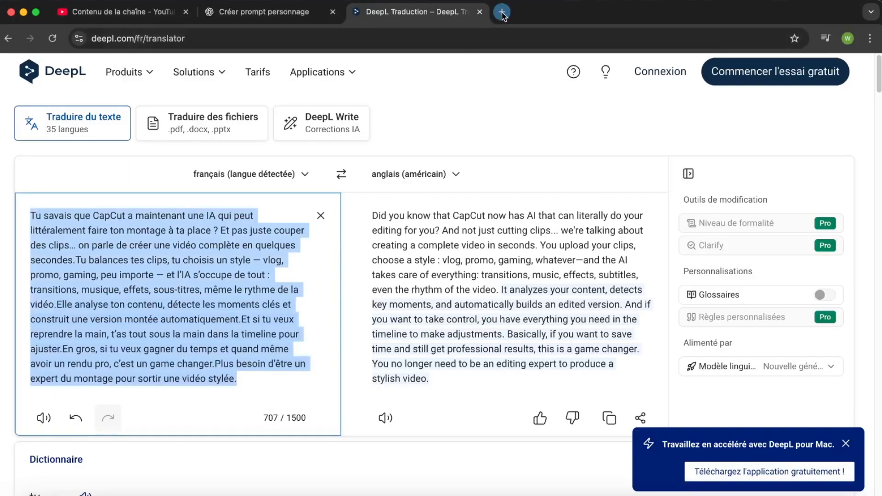
left_click(502, 14)
type("suno")
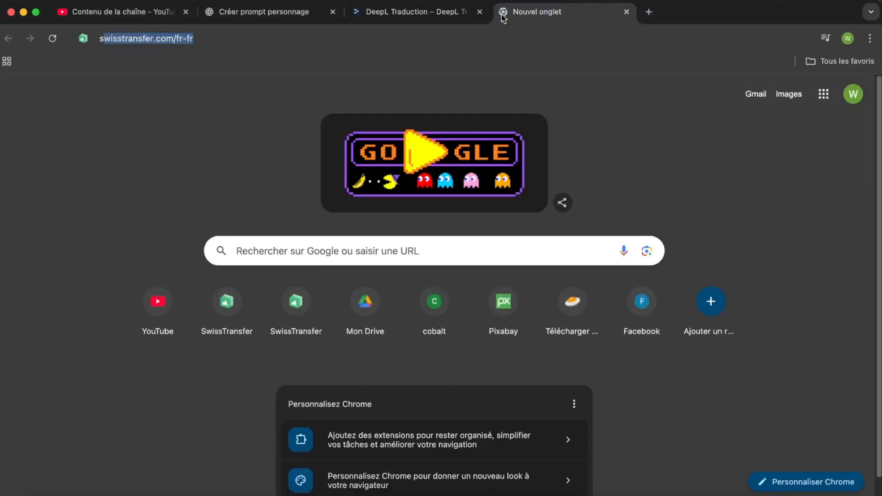
key("Return")
left_click(136, 238)
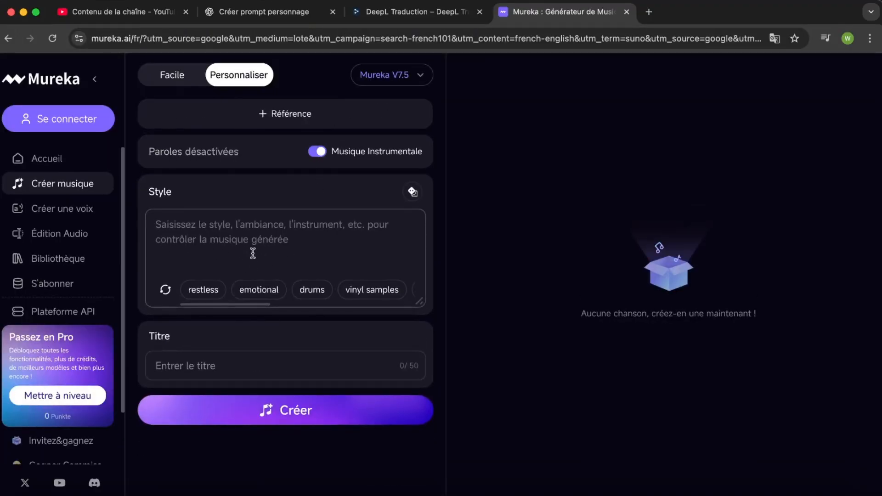
Step: Generate instrumental music titled "adbeats" with the style "background music, type beats, chill hip pop beats"
left_click(314, 238)
type("ba")
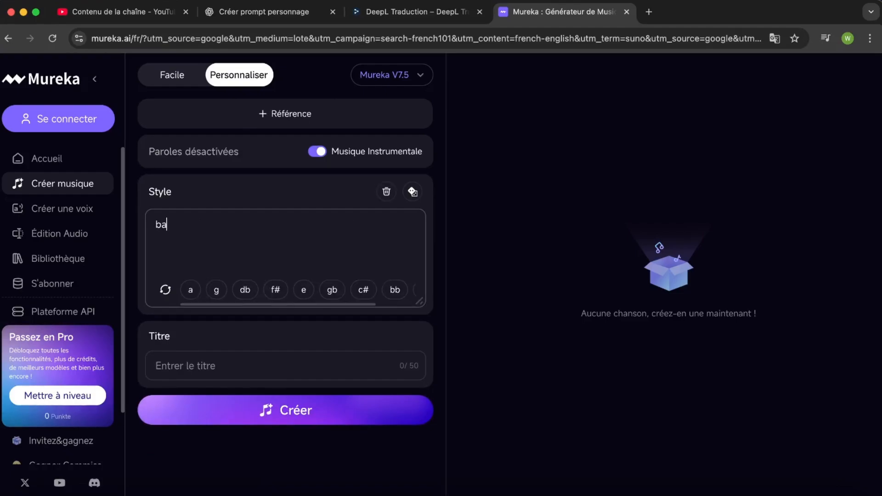
type("e beats, chill hip pop beat")
type("s, chill hip pop beats")
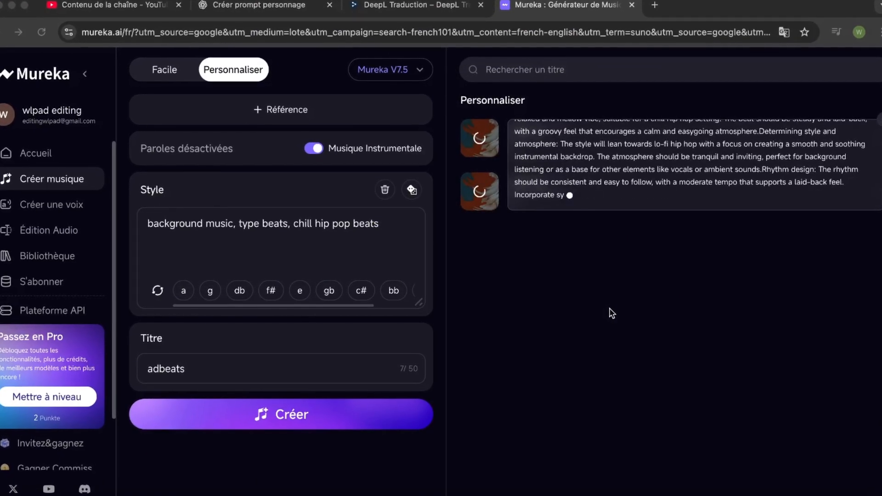
Step: Listen to both generated "adbeats" tracks
left_click(479, 136)
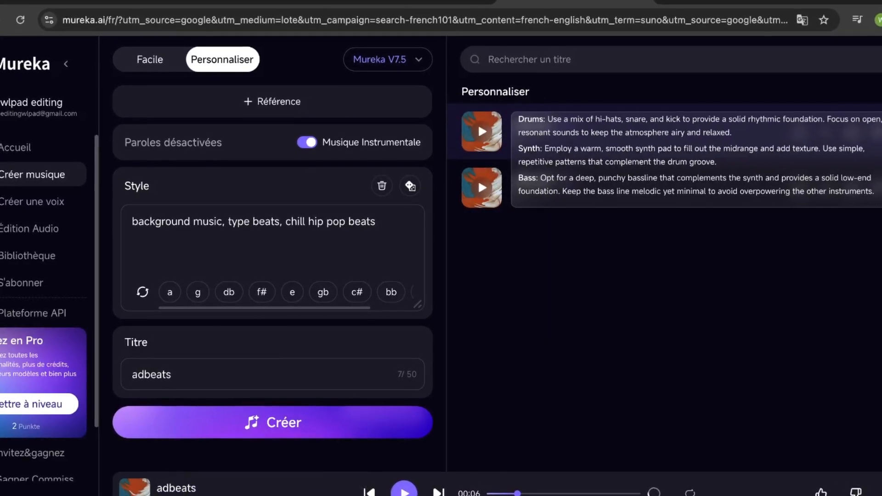
left_click(481, 189)
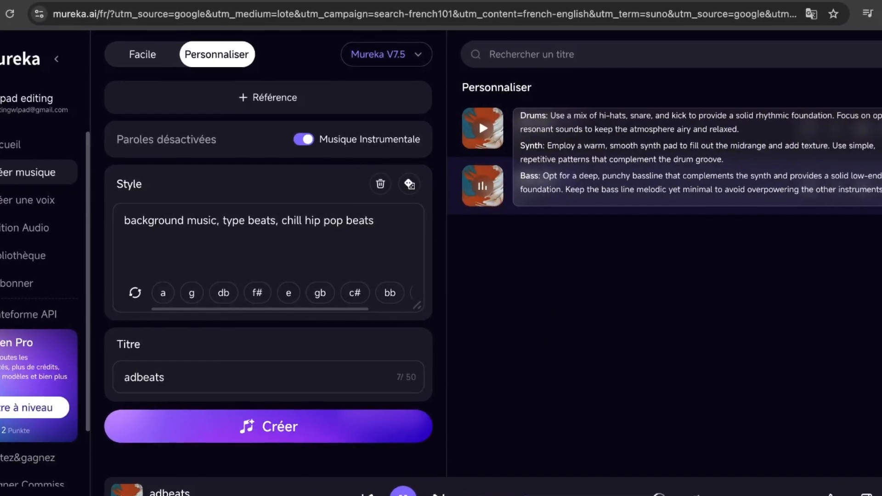
right_click(494, 184)
left_click(463, 295)
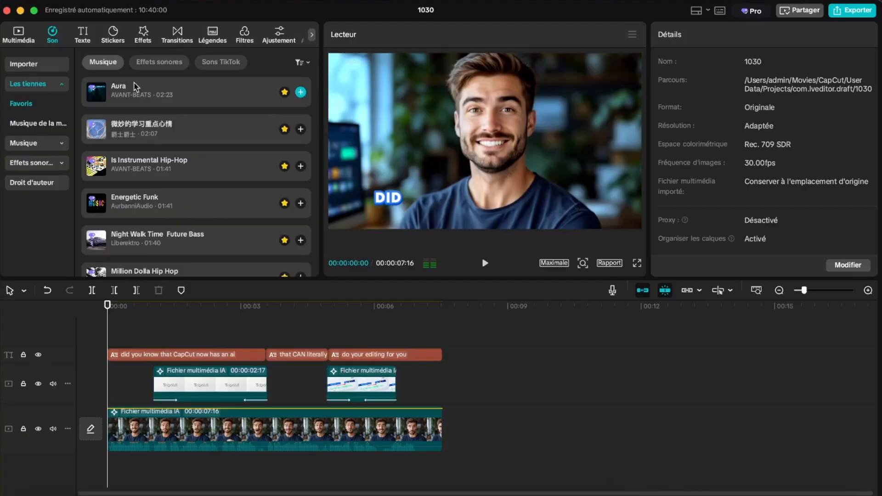
Step: Switch to CapCut and add the favourite music track Aura beneath the video from the start, trimmed to the video's end
left_click_drag(123, 94, 134, 466)
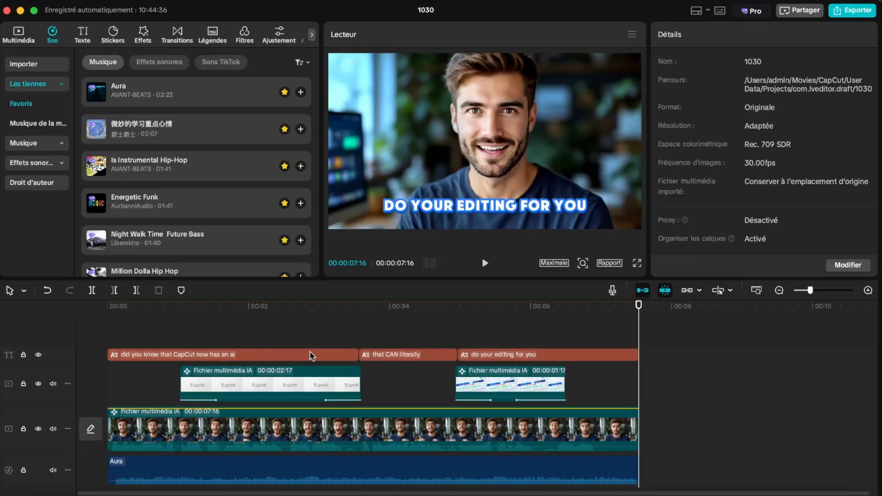
left_click(600, 328)
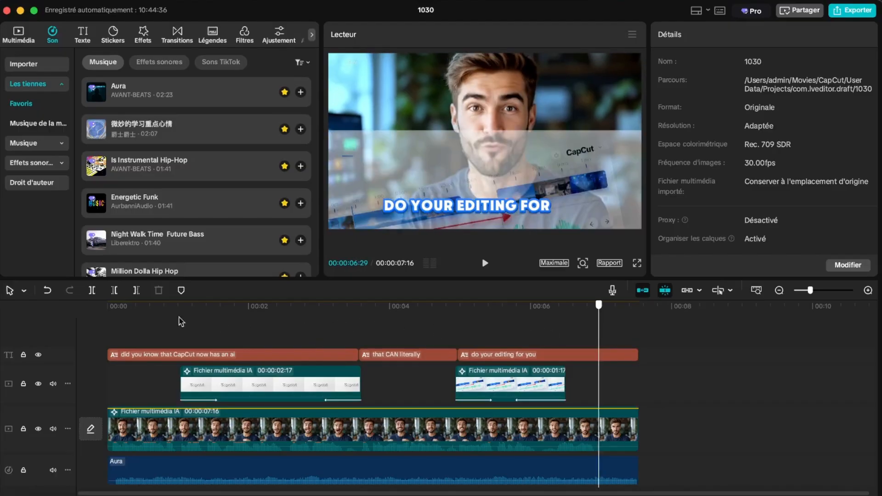
left_click(106, 322)
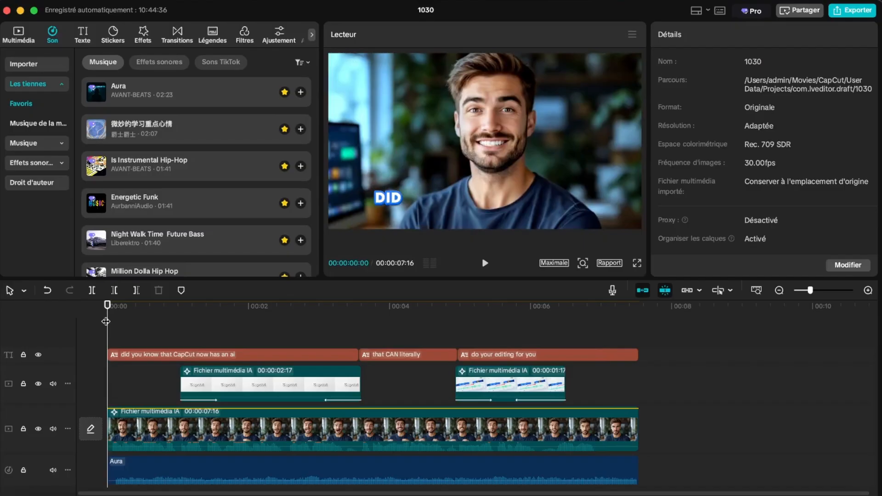
left_click(126, 327)
key("super+minus")
key("super+minus")
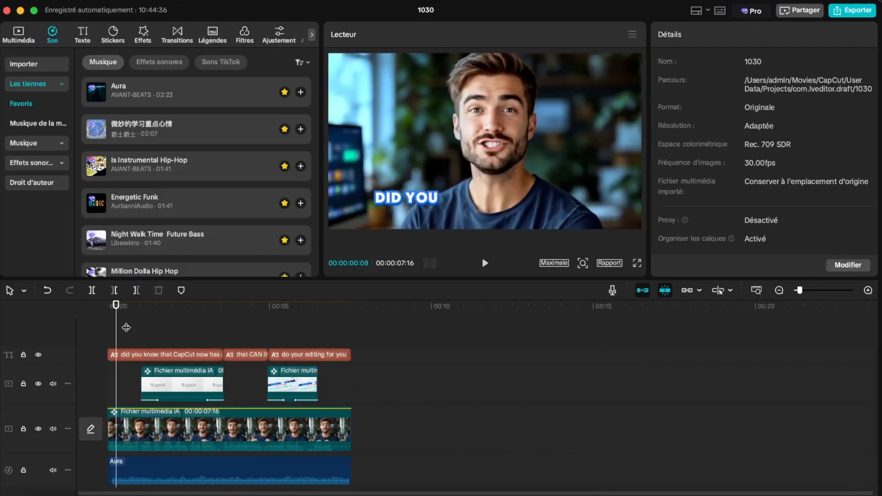
left_click_drag(140, 325, 371, 344)
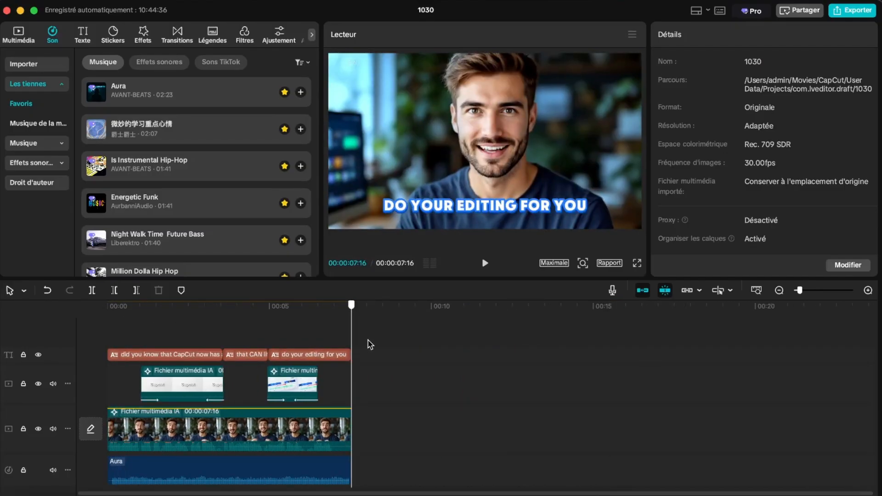
scroll(366, 345, "down", 2)
scroll(367, 344, "up", 2)
left_click_drag(256, 345, 318, 348)
left_click_drag(138, 349, 336, 335)
scroll(343, 452, "down", 2)
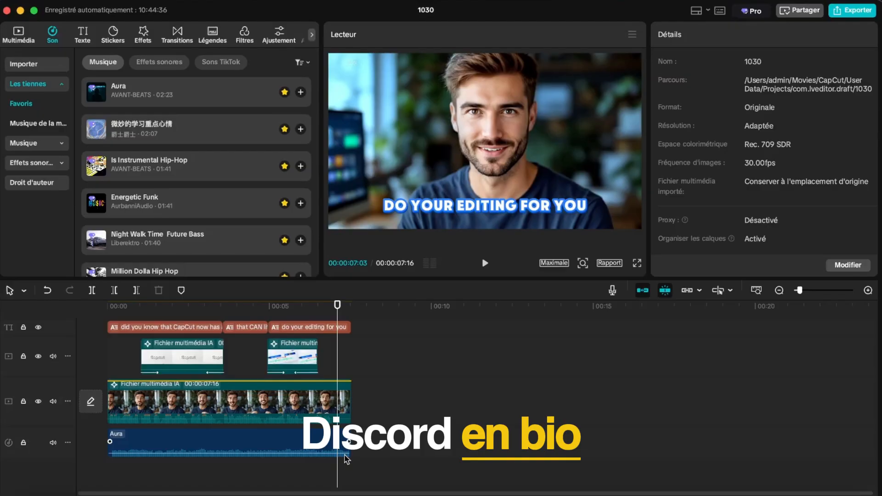
left_click(335, 373)
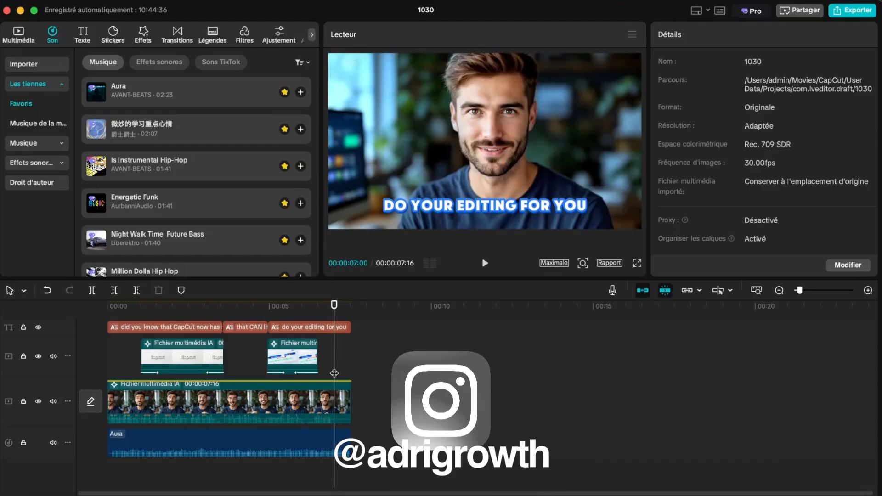
left_click_drag(379, 318, 336, 440)
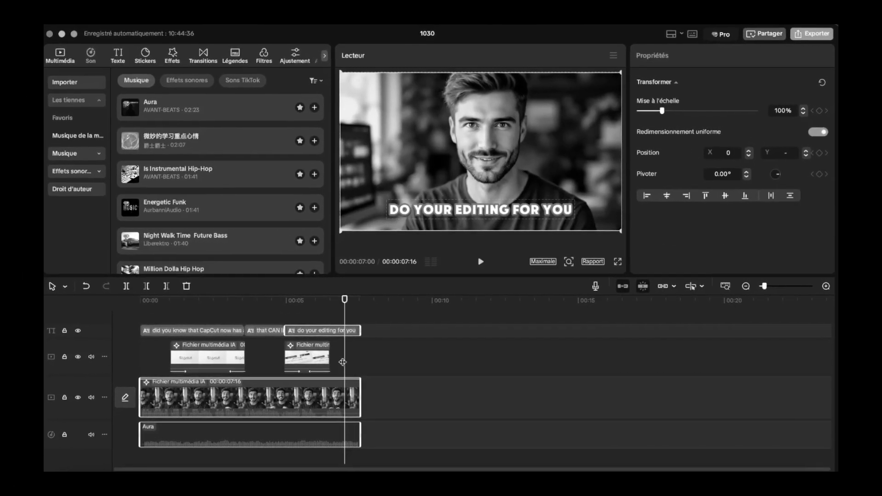
left_click(343, 320)
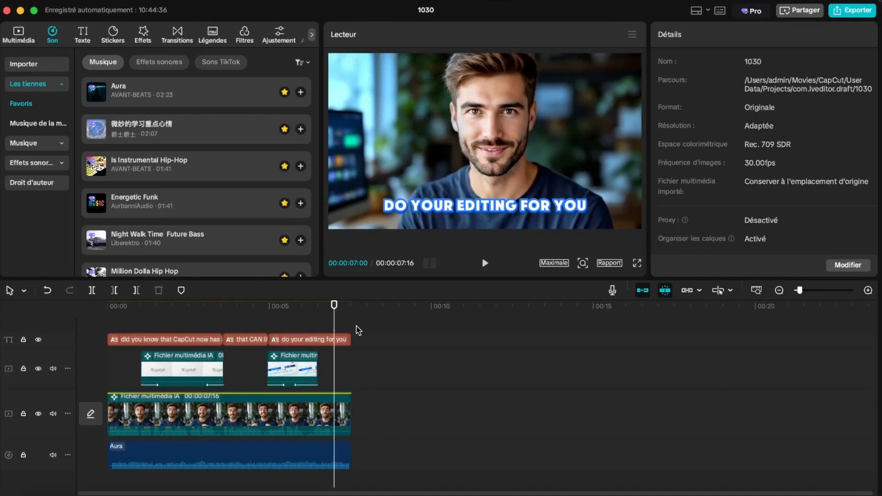